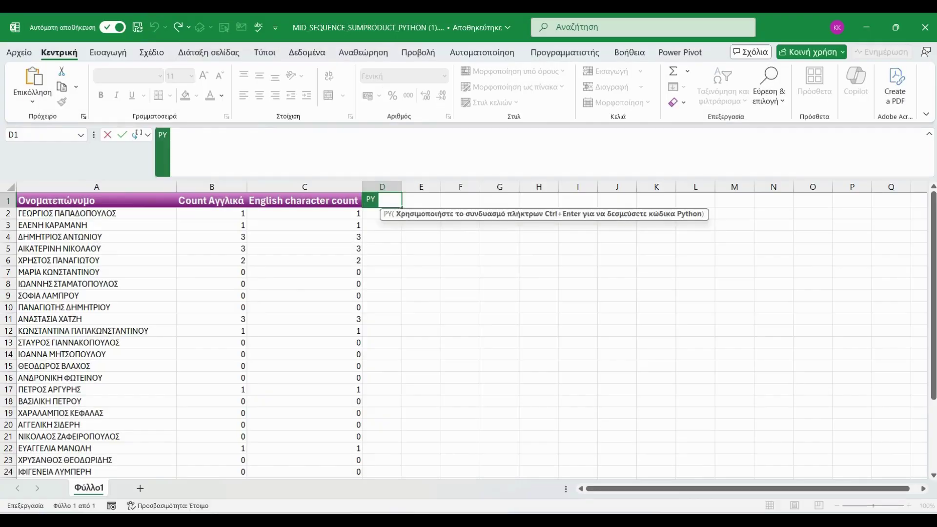
Paste the regex/pandas code using xl("A2:A31") into the Python cell in D1 and run it
{"action": "type", "text": "import re"}
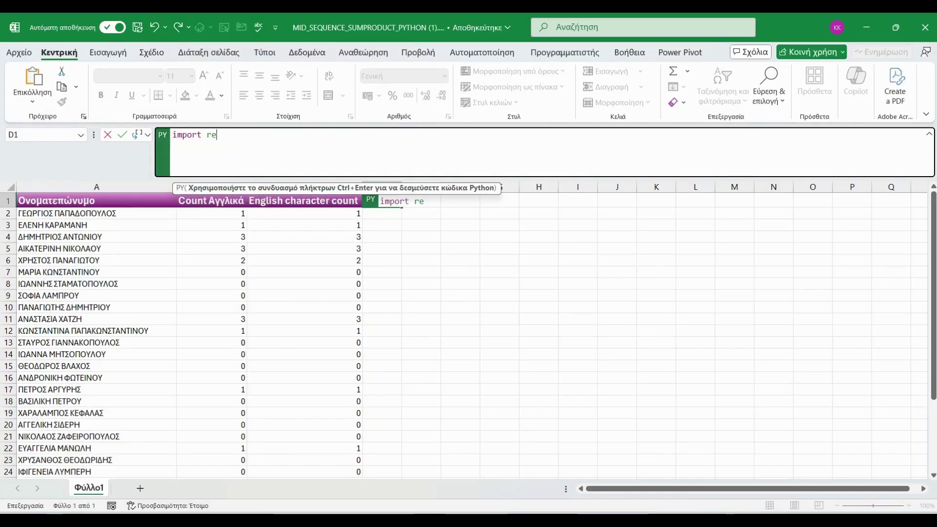
{"action": "type", "text": "import pandas as pd  # Δεδομένα από Excel (στήλη A) texts = xl(\"A2:A31\").iloc[:,0]  texts = texts.astype(str) # Συνάρτηση για καταμέτρηση αγγλικών χαρακτήρων english_counts = texts.apply(lambda x: len(re.findall(r'[A-Za-z]', x)))  english_counts"}
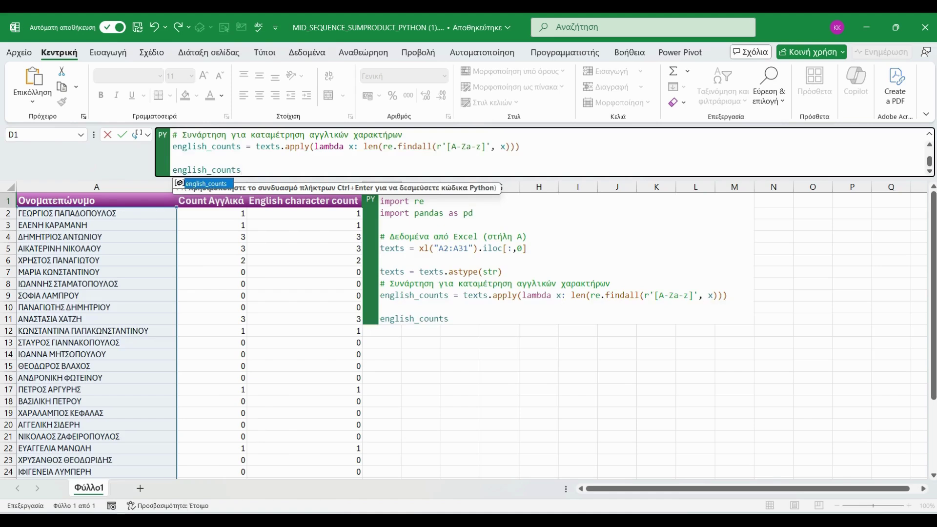
{"action": "key", "text": "ctrl+Return"}
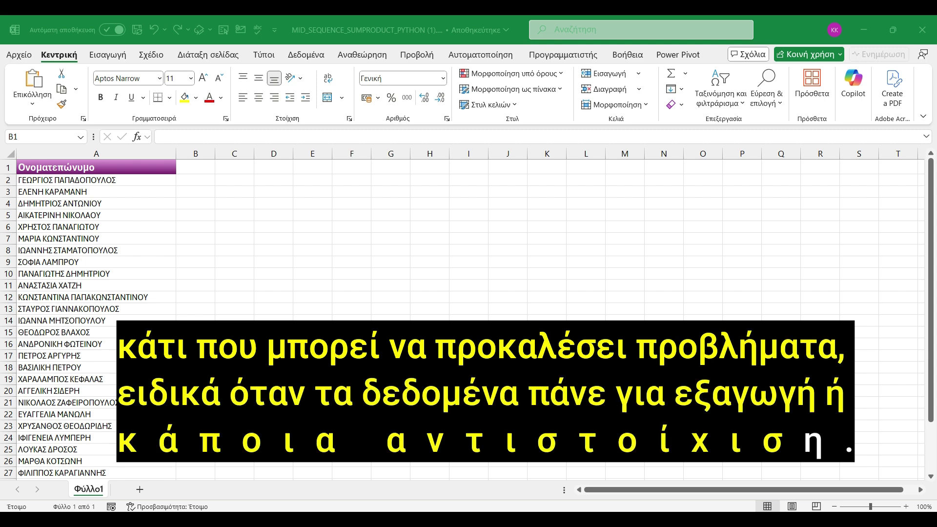
Select B2 beside the first name and begin typing =mid
{"action": "left_click", "coordinate": [196, 180]}
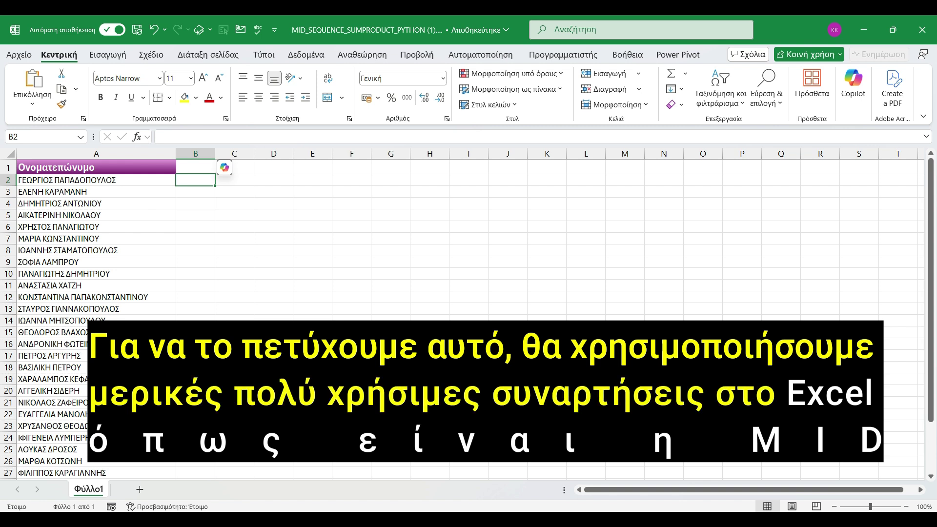
{"action": "scroll", "coordinate": [459, 317], "scroll_direction": "down", "scroll_amount": 2}
{"action": "scroll", "coordinate": [458, 317], "scroll_direction": "up", "scroll_amount": 1}
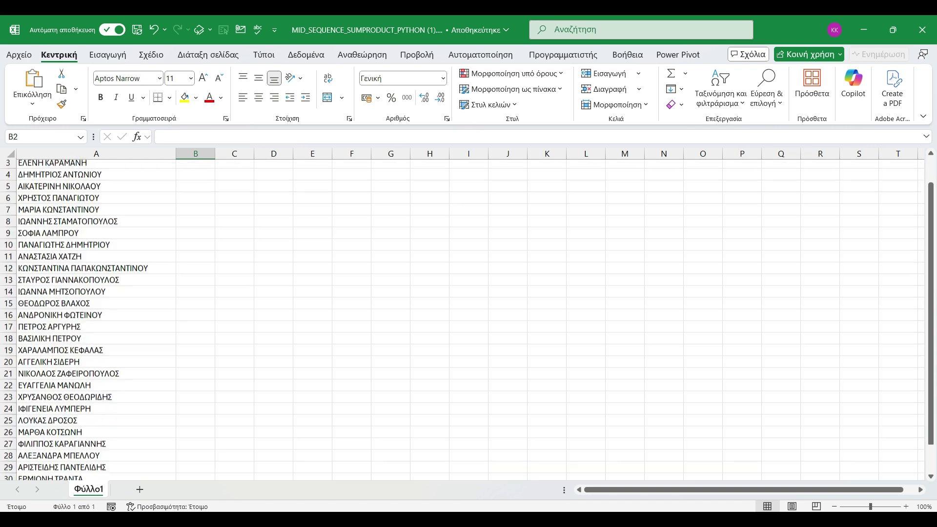
{"action": "scroll", "coordinate": [126, 317], "scroll_direction": "up", "scroll_amount": 1}
{"action": "type", "text": "=mid"}
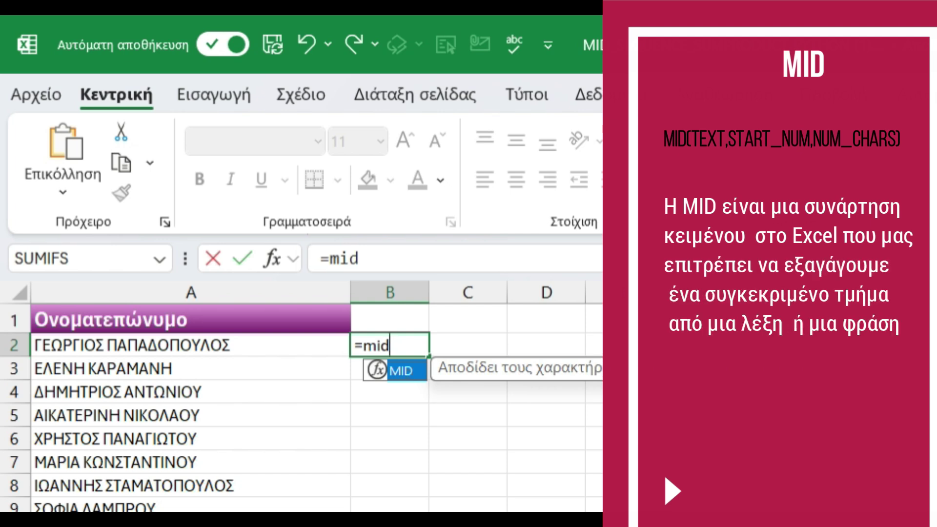
Finish =MID(A2;1;1) in B2 so it returns Γ, the first letter of A2's name
{"action": "type", "text": "("}
{"action": "left_click", "coordinate": [190, 345]}
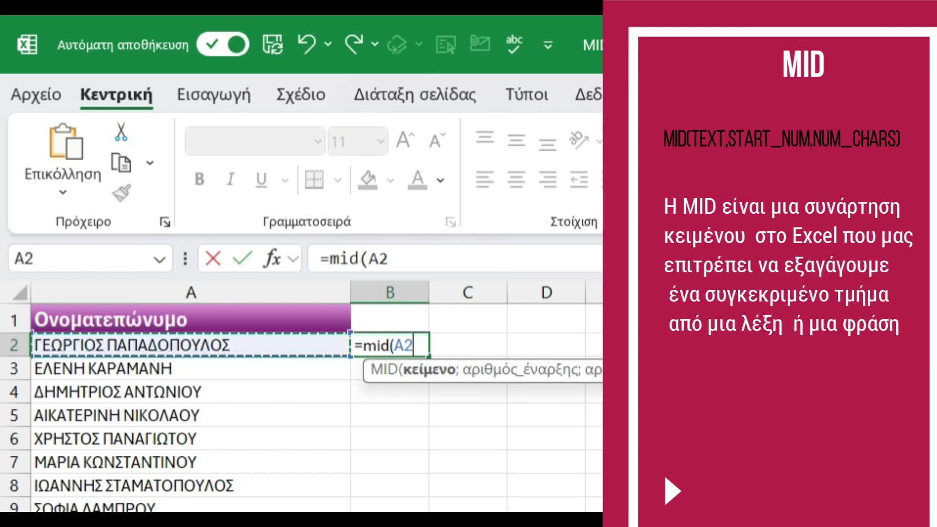
{"action": "type", "text": ";1"}
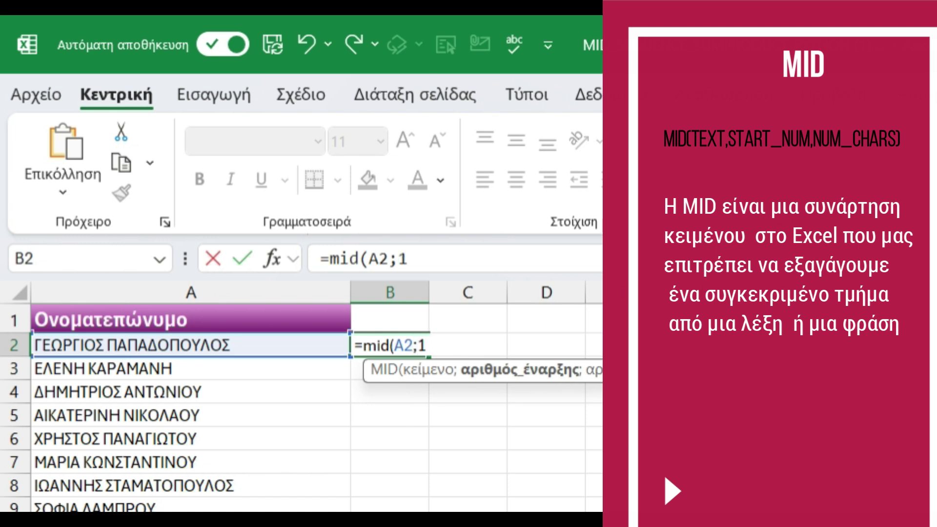
{"action": "type", "text": ";1"}
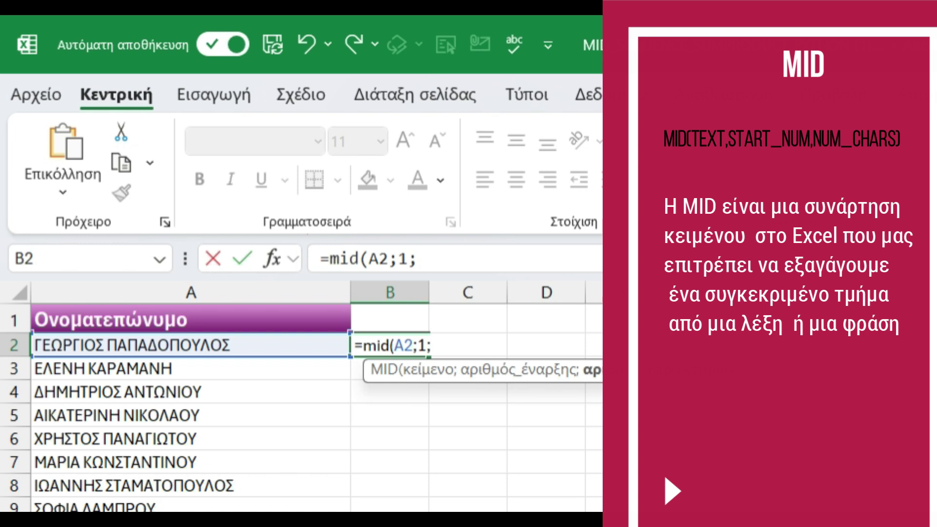
{"action": "type", "text": ")"}
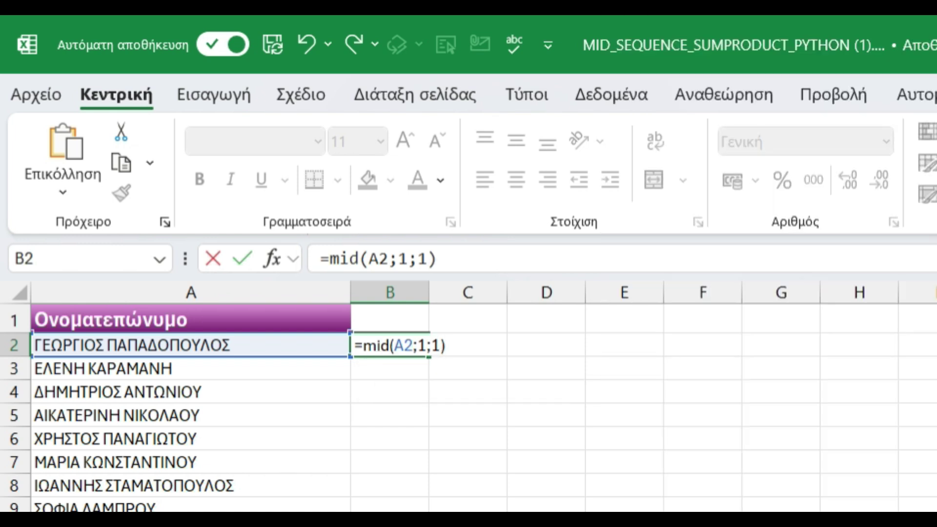
{"action": "key", "text": "Return"}
{"action": "left_click", "coordinate": [390, 345]}
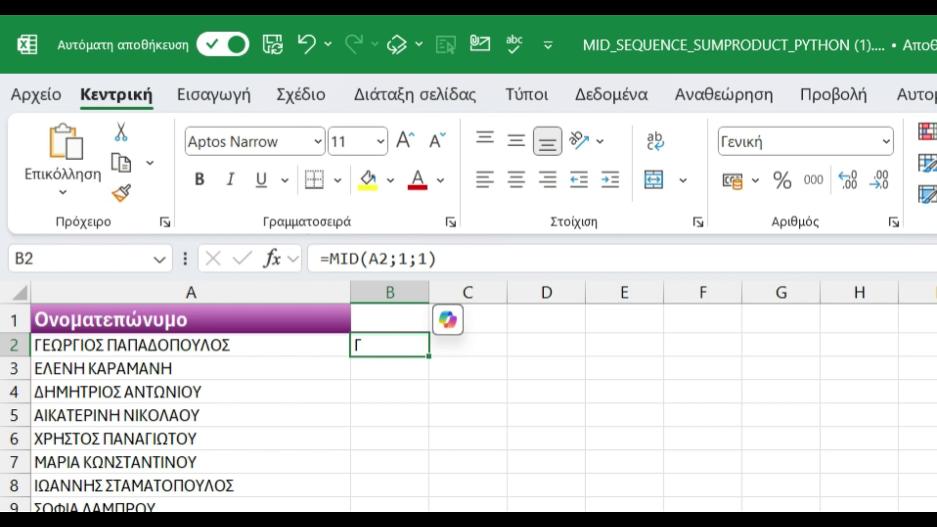
{"action": "left_click", "coordinate": [389, 368]}
Enter =SEQUENCE(1;LEN(A2)) in B3 to spill positions 1 through the name's length
{"action": "type", "text": "="}
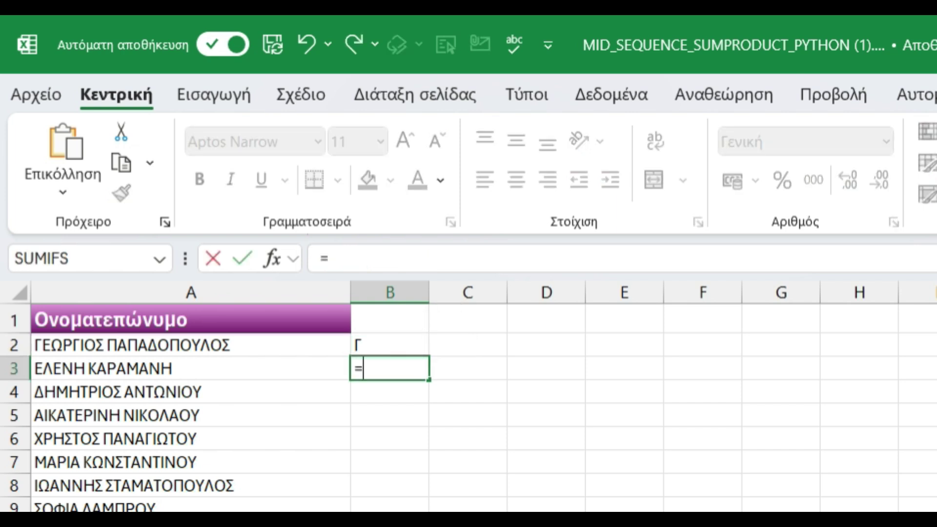
{"action": "type", "text": "sequences"}
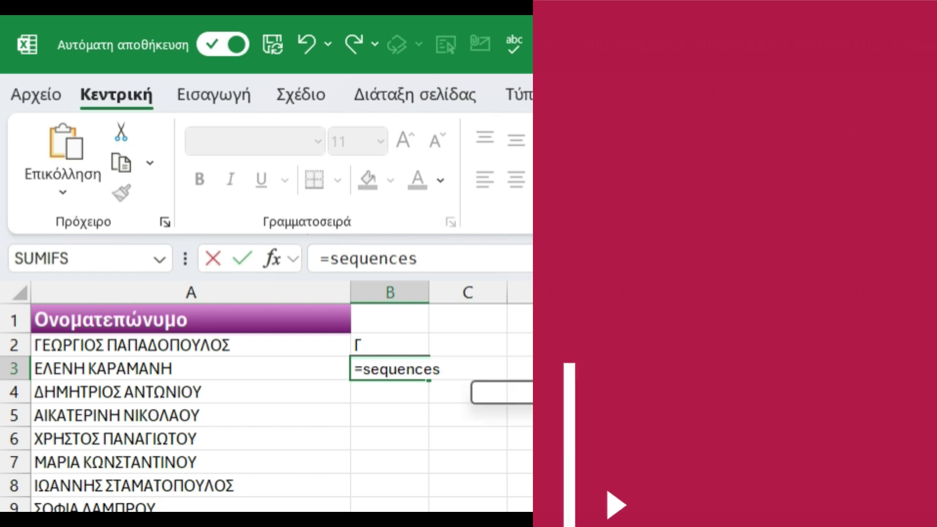
{"action": "key", "text": "BackSpace"}
{"action": "type", "text": "("}
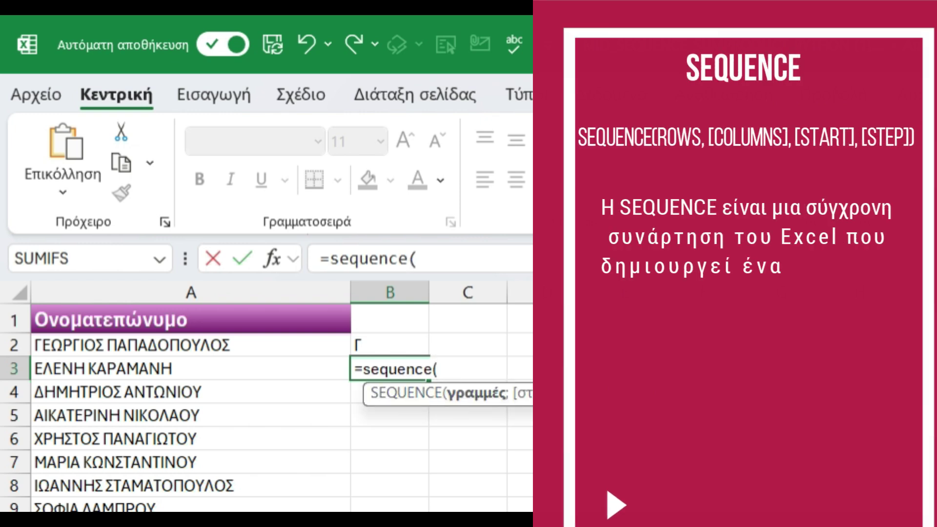
{"action": "type", "text": "1"}
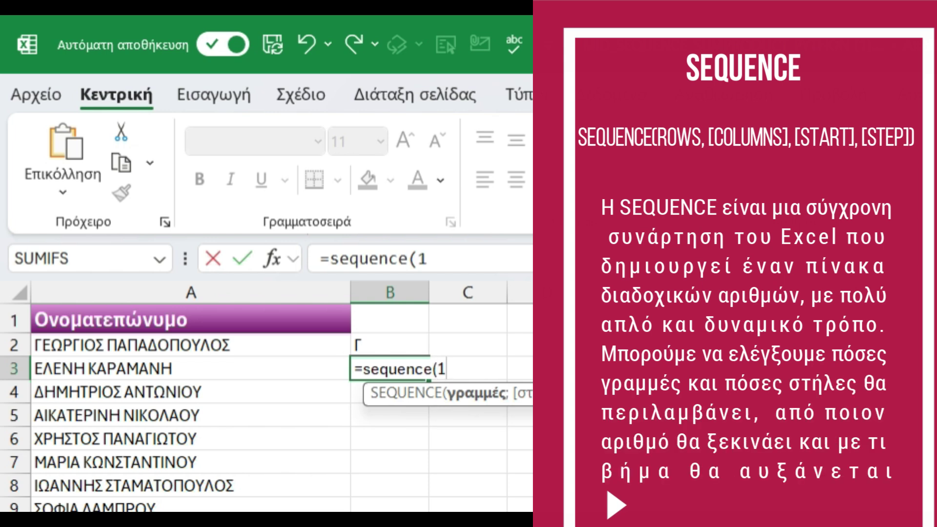
{"action": "type", "text": ";"}
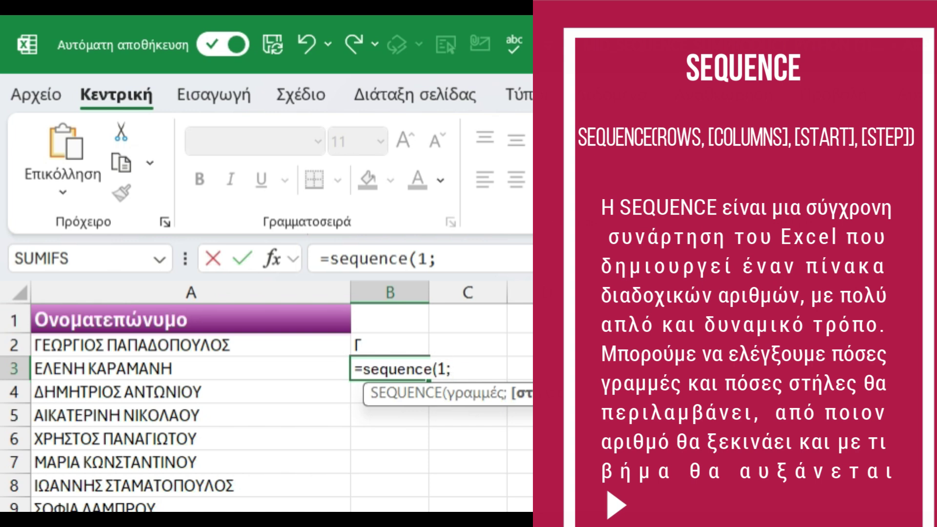
{"action": "type", "text": "len"}
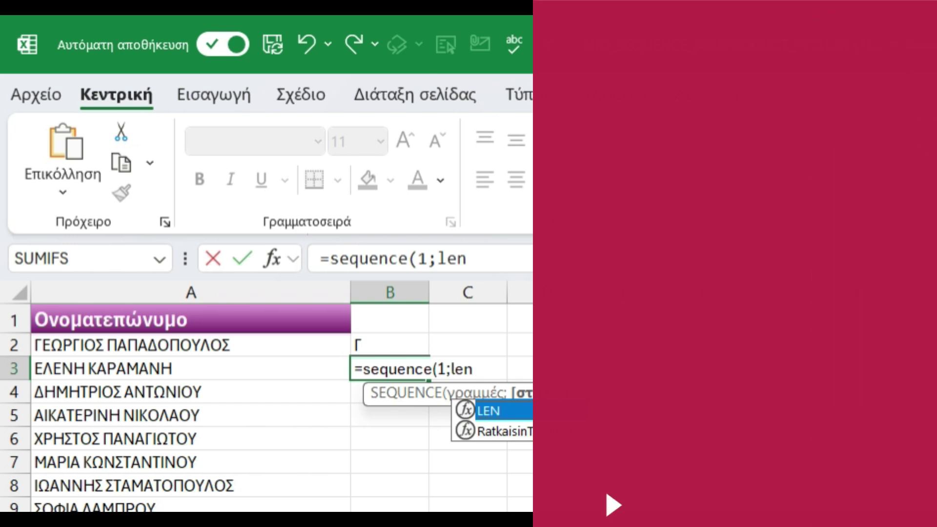
{"action": "type", "text": "("}
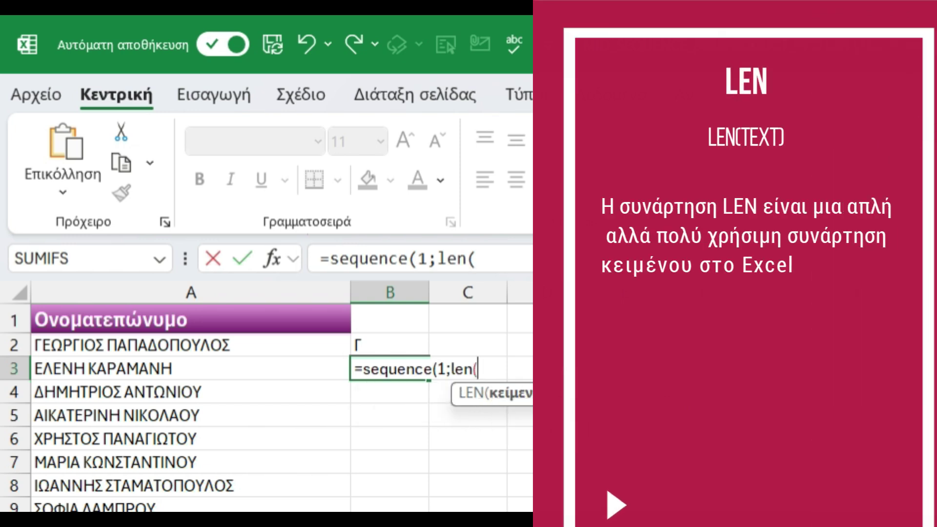
{"action": "left_click", "coordinate": [190, 345]}
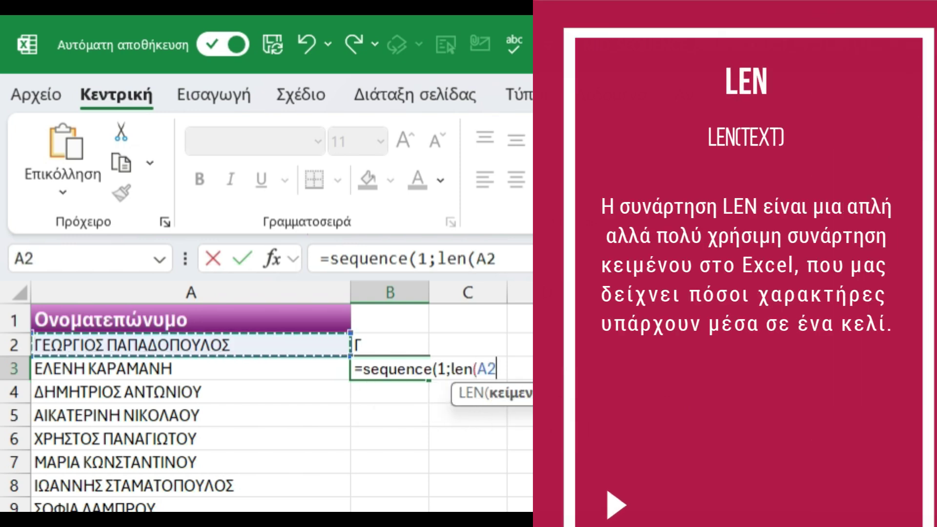
{"action": "type", "text": ")"}
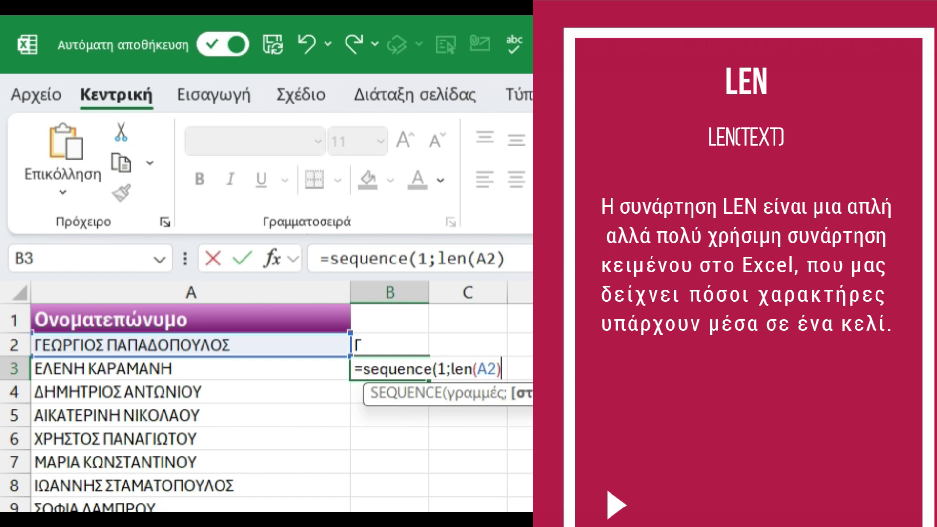
{"action": "type", "text": ")"}
{"action": "key", "text": "Return"}
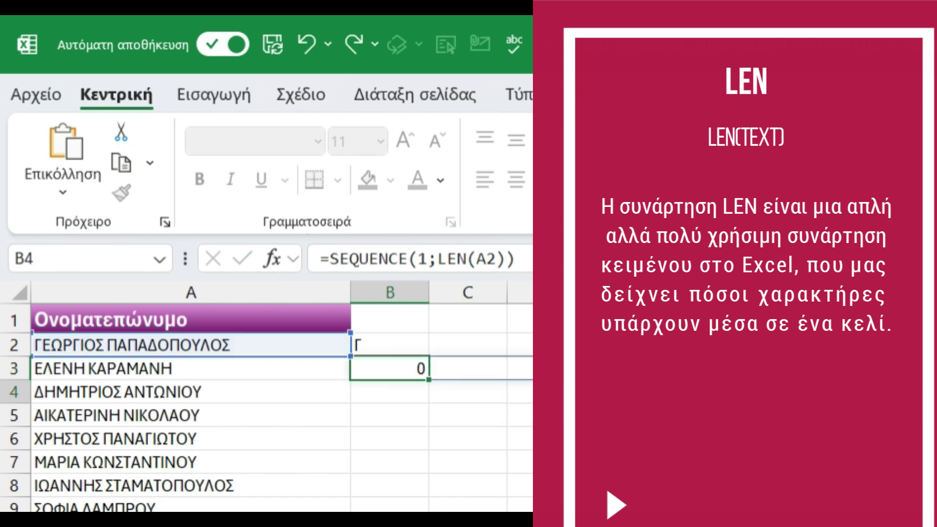
{"action": "left_click", "coordinate": [389, 368]}
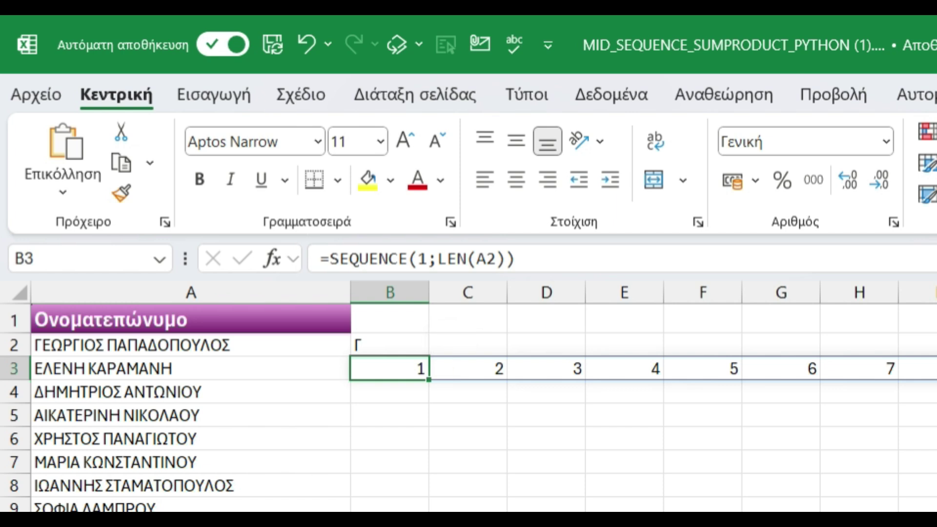
{"action": "scroll", "coordinate": [468, 395], "scroll_direction": "right", "scroll_amount": 3}
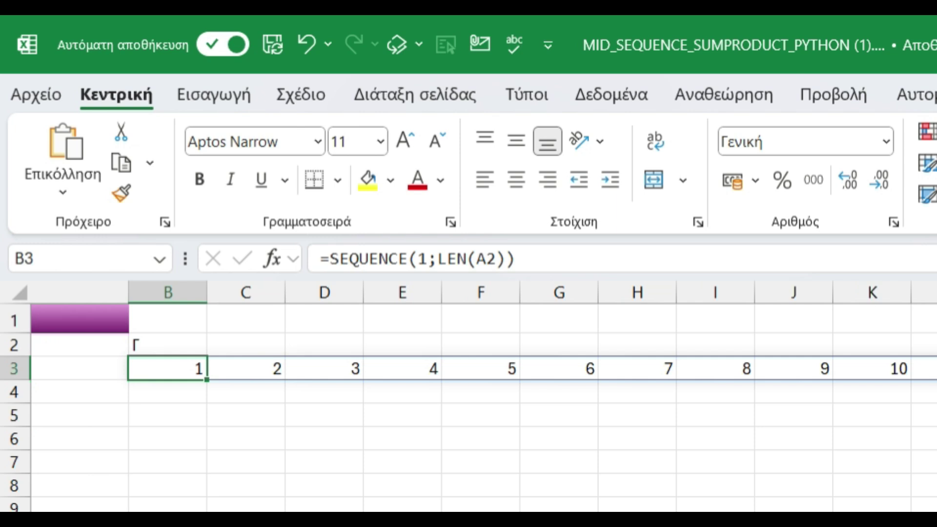
{"action": "scroll", "coordinate": [468, 395], "scroll_direction": "left", "scroll_amount": 2}
{"action": "scroll", "coordinate": [468, 395], "scroll_direction": "left", "scroll_amount": 2}
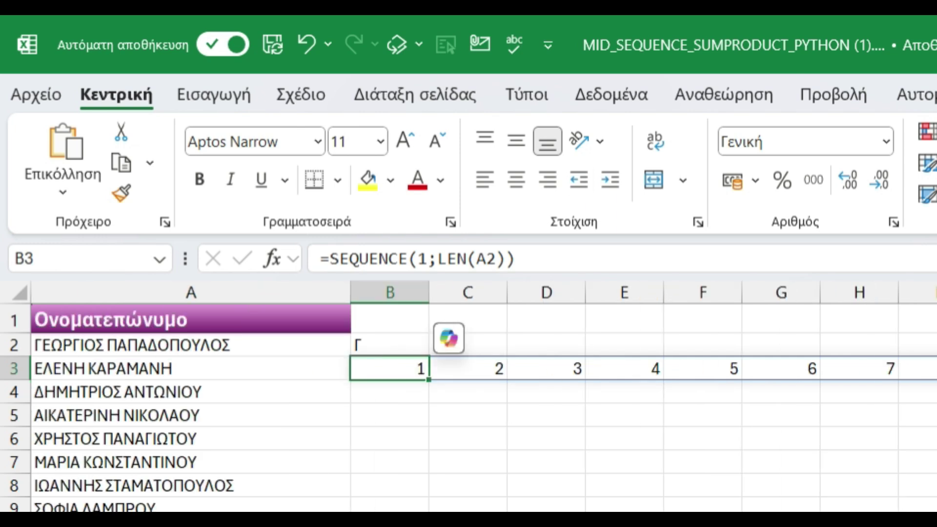
{"action": "scroll", "coordinate": [468, 395], "scroll_direction": "right", "scroll_amount": 3}
{"action": "scroll", "coordinate": [469, 395], "scroll_direction": "left", "scroll_amount": 3}
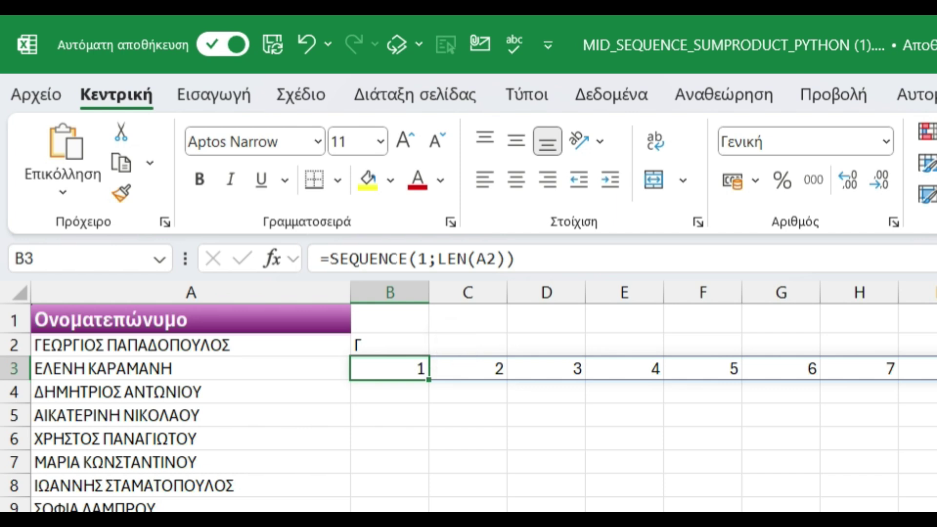
{"action": "left_click", "coordinate": [389, 344]}
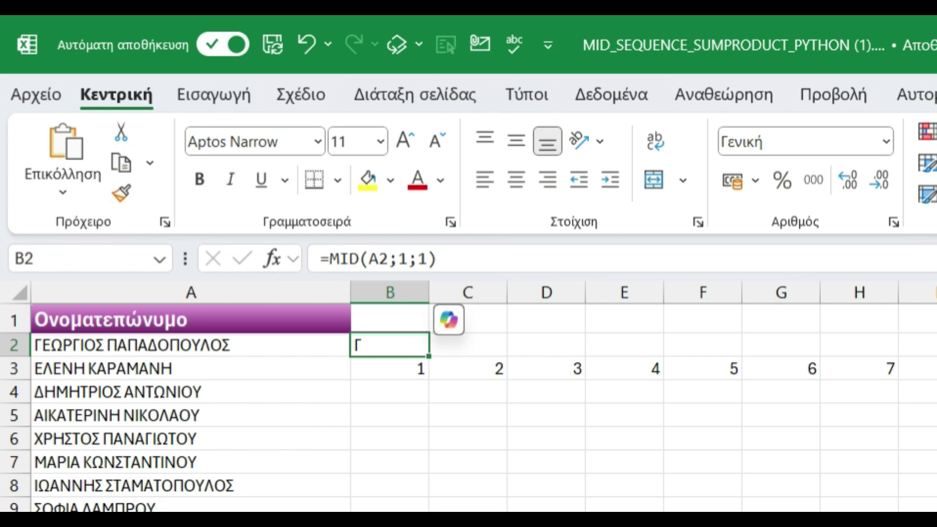
Rewrite B2 as =MID(A2;SEQUENCE(1;LEN(A2));1) so each letter of A2 spills across row 2
{"action": "left_click_drag", "start_coordinate": [399, 258], "coordinate": [437, 258]}
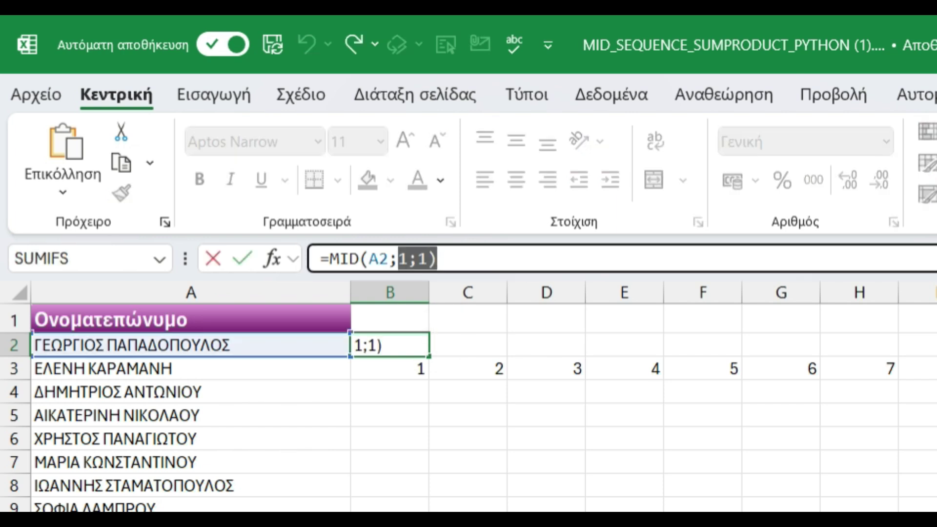
{"action": "key", "text": "BackSpace"}
{"action": "key", "text": "BackSpace"}
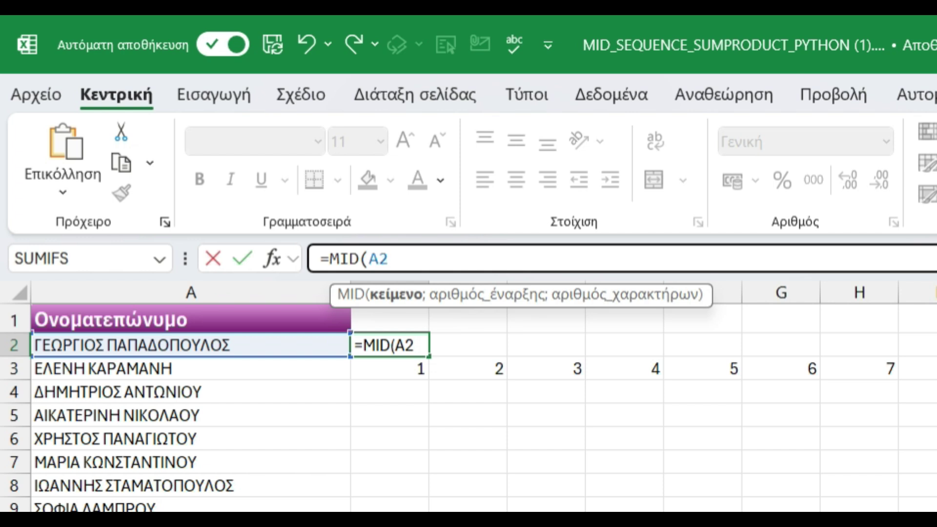
{"action": "type", "text": ";"}
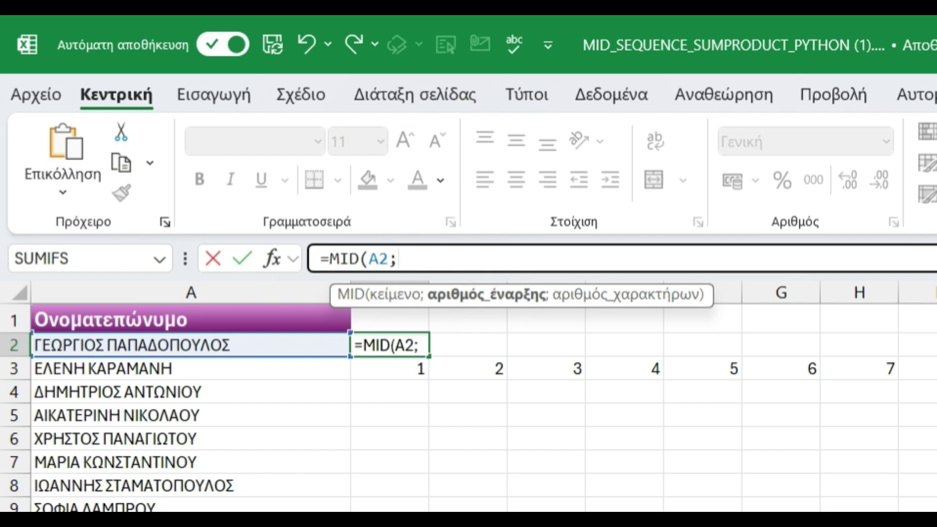
{"action": "type", "text": "SEQU"}
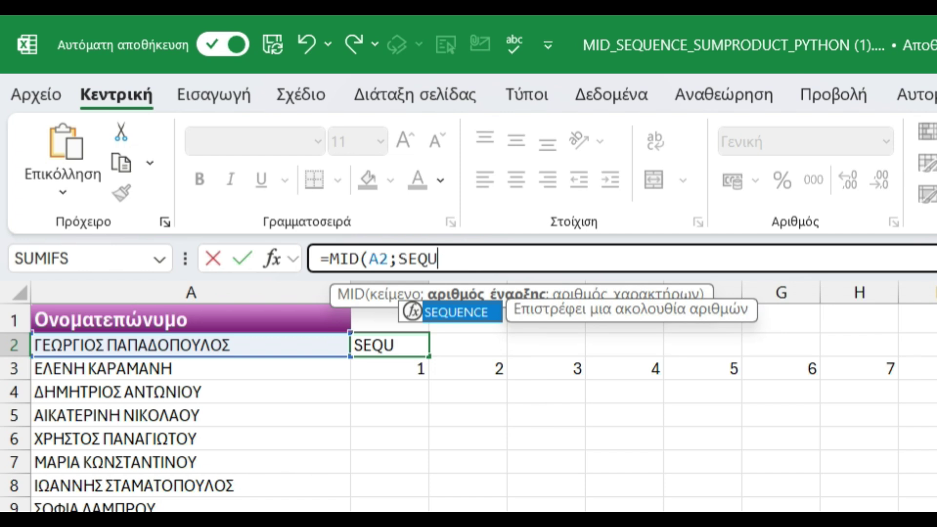
{"action": "key", "text": "Tab"}
{"action": "type", "text": "1"}
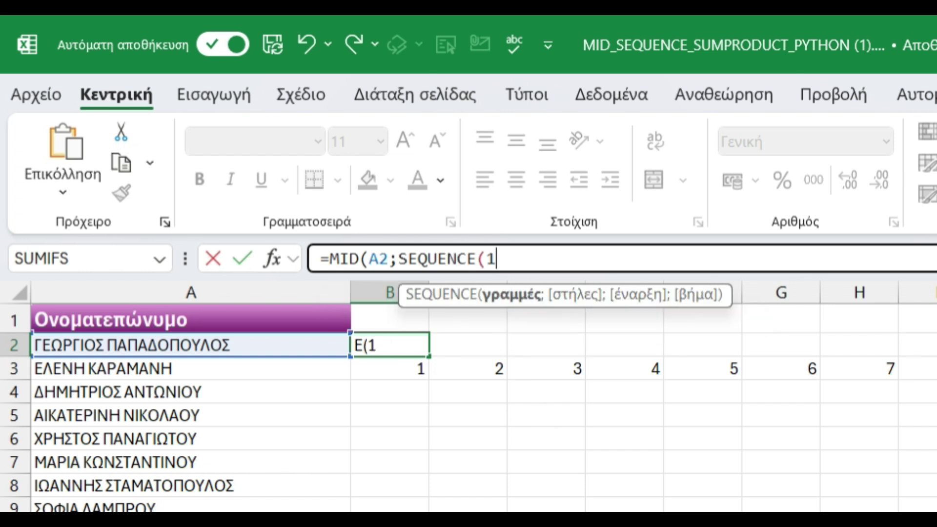
{"action": "type", "text": ";"}
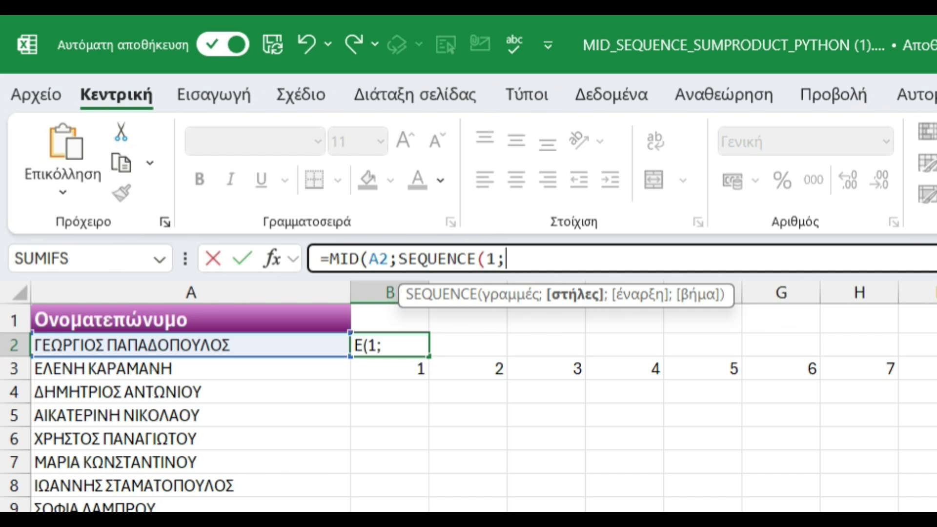
{"action": "type", "text": "LE"}
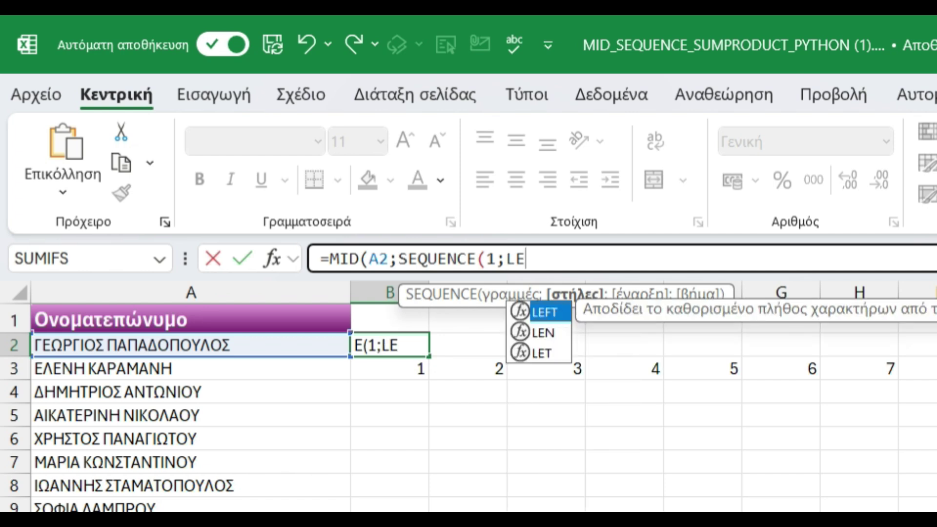
{"action": "type", "text": "N"}
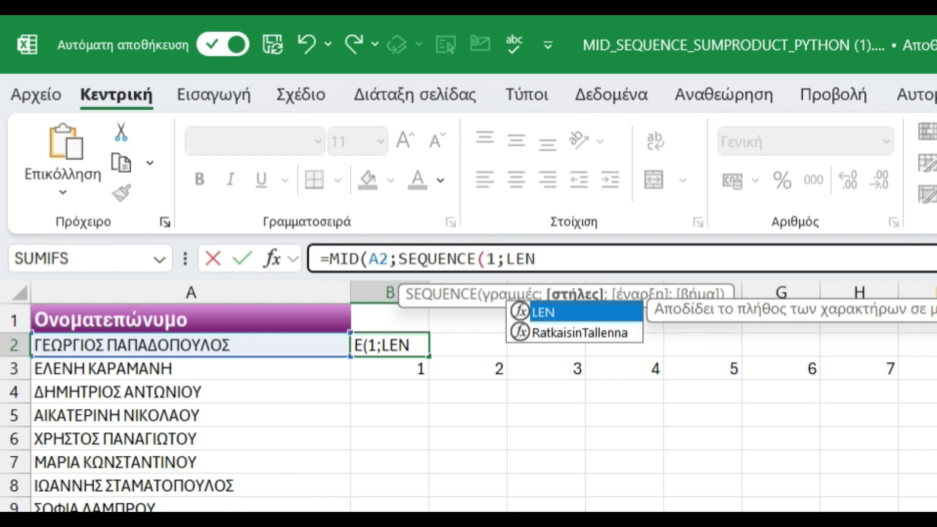
{"action": "type", "text": "("}
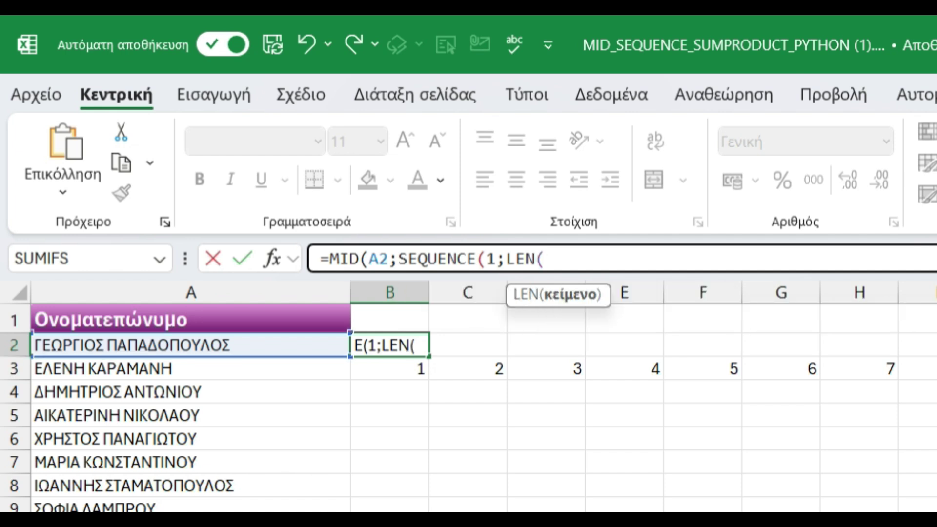
{"action": "left_click", "coordinate": [191, 344]}
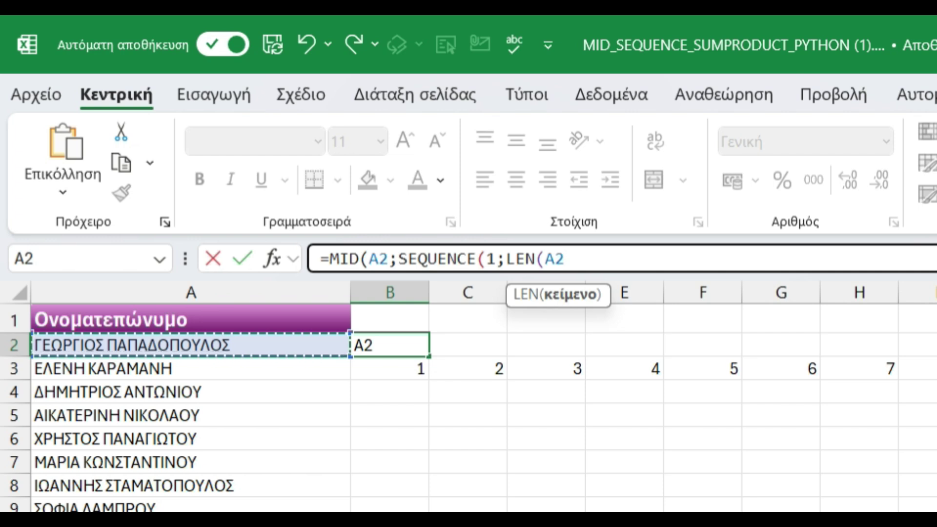
{"action": "type", "text": ")"}
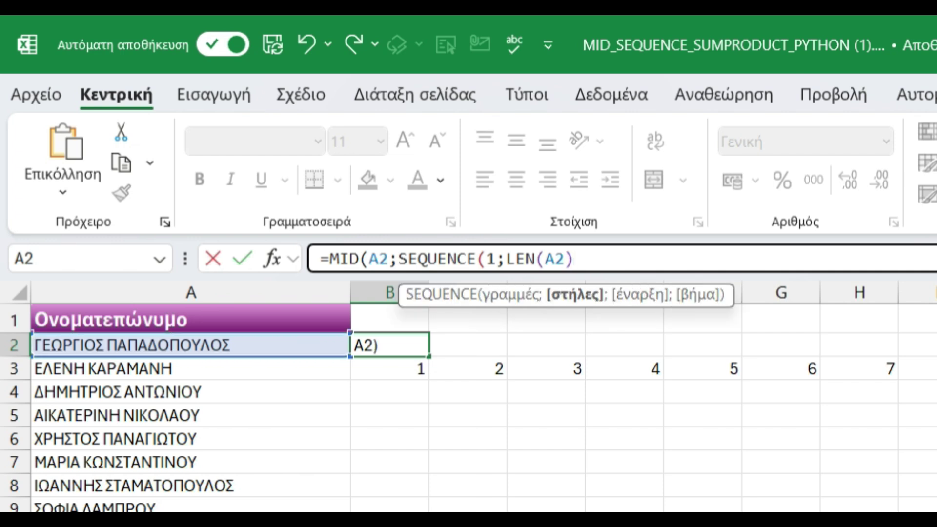
{"action": "type", "text": ")"}
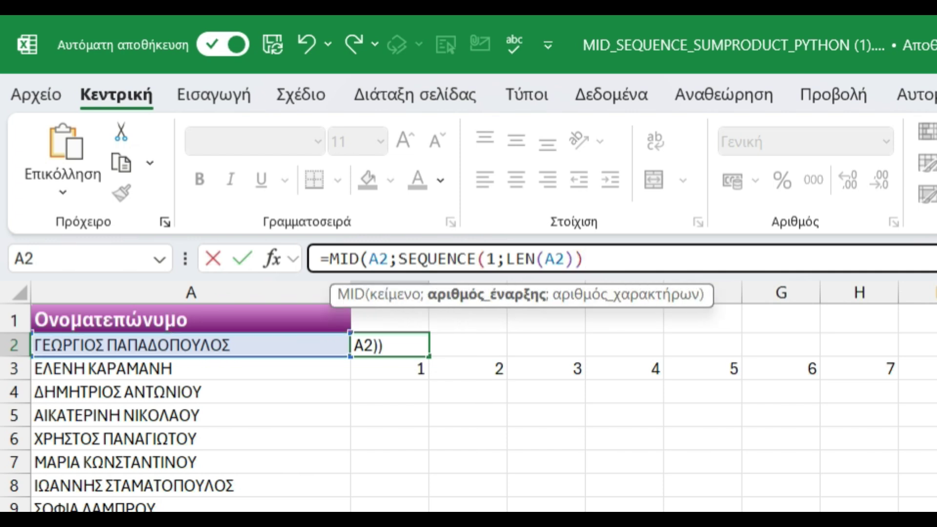
{"action": "type", "text": ";"}
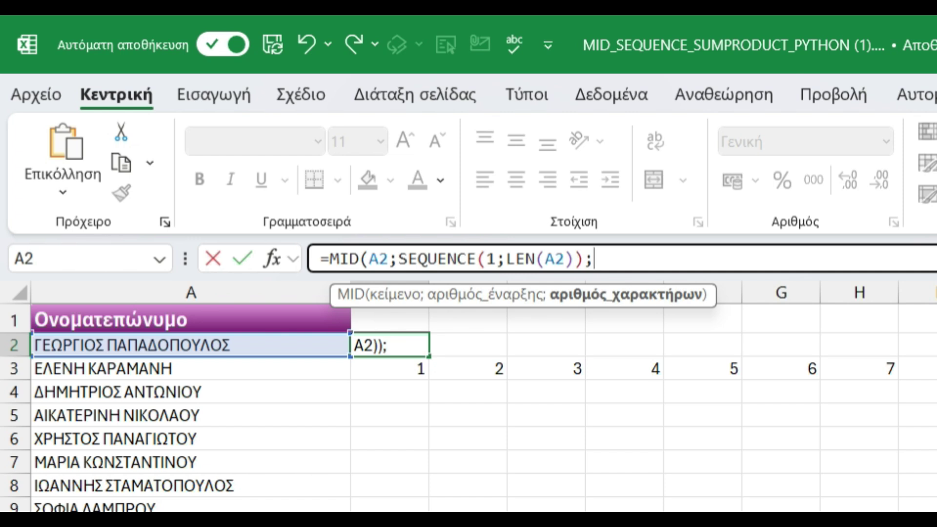
{"action": "type", "text": "1"}
{"action": "type", "text": ")"}
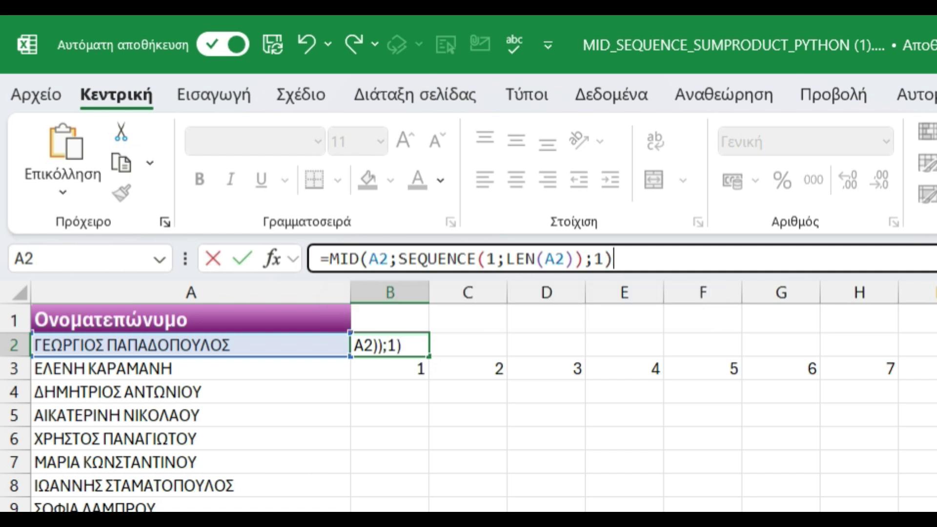
{"action": "key", "text": "Return"}
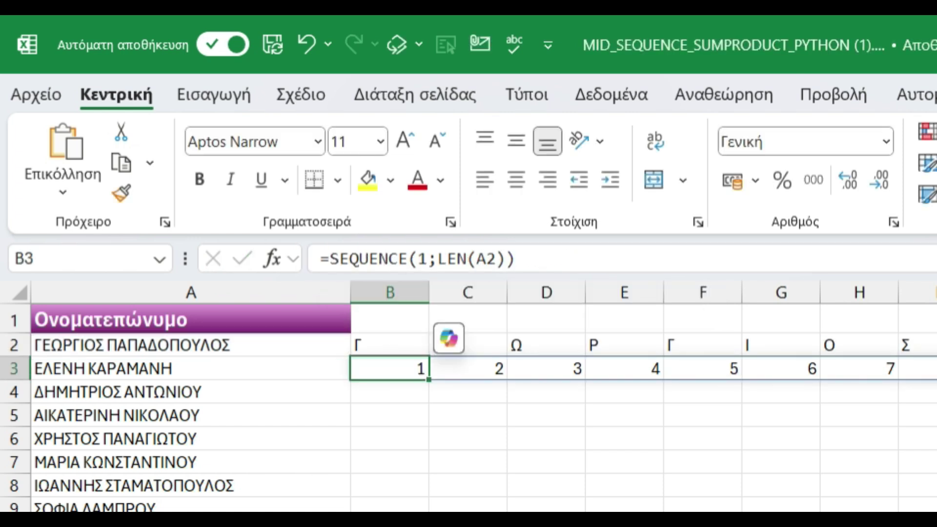
Clear the SEQUENCE helper from B3 and check that B2 spills Γ, Ε, Ω, Ρ… across row 2
{"action": "key", "text": "Delete"}
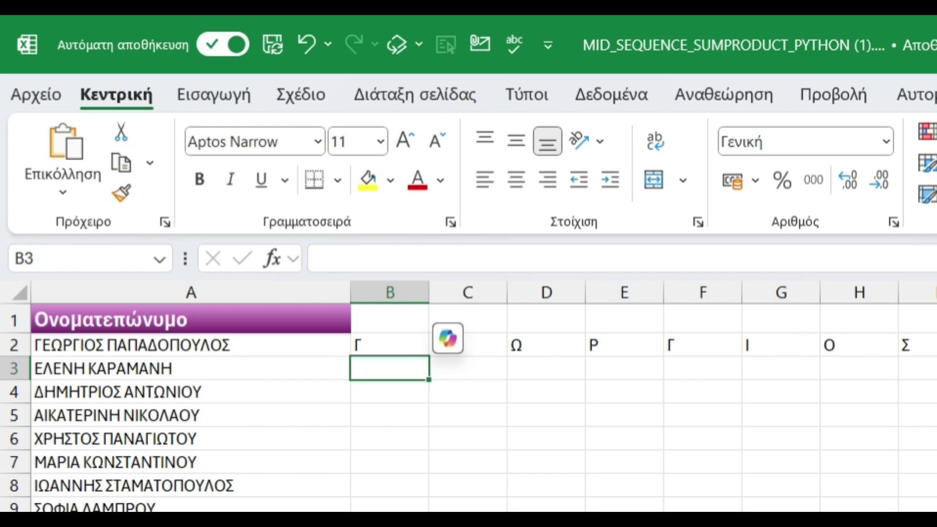
{"action": "left_click", "coordinate": [917, 438]}
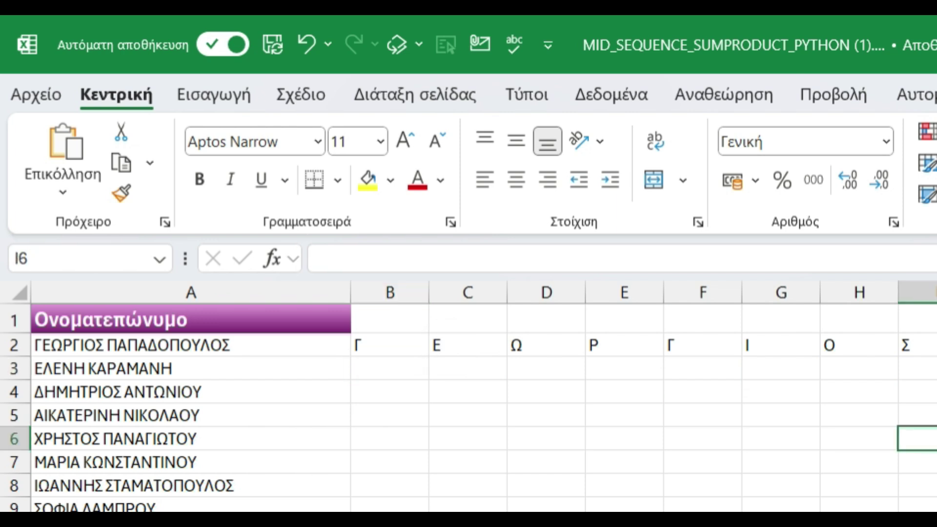
{"action": "left_click", "coordinate": [467, 345]}
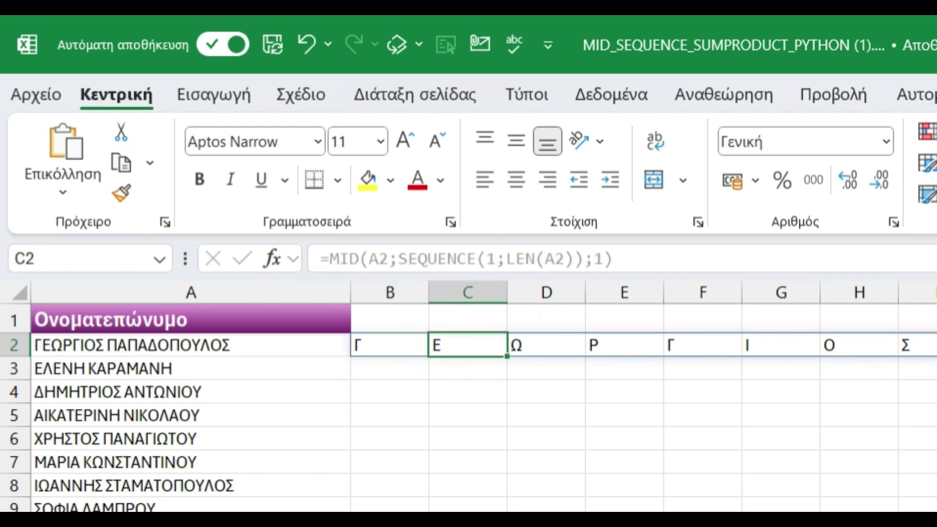
{"action": "left_click", "coordinate": [389, 345]}
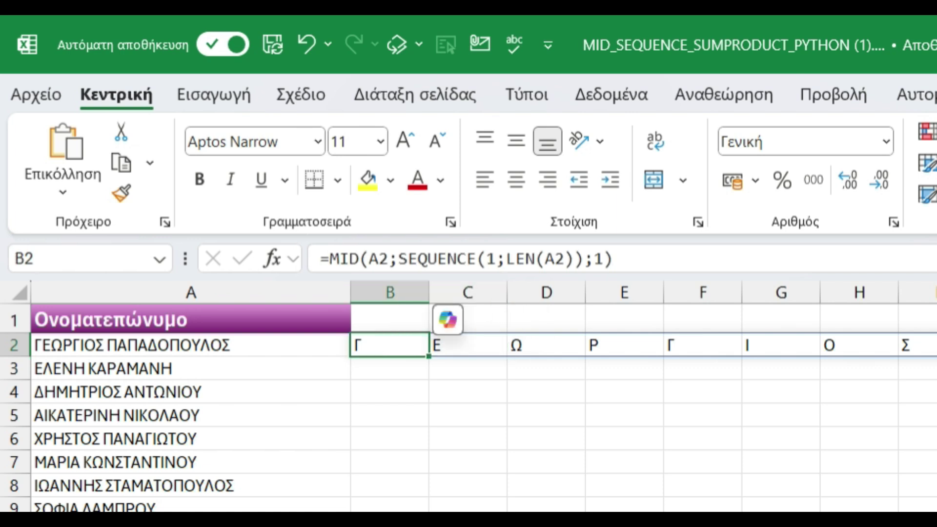
{"action": "left_click", "coordinate": [389, 368]}
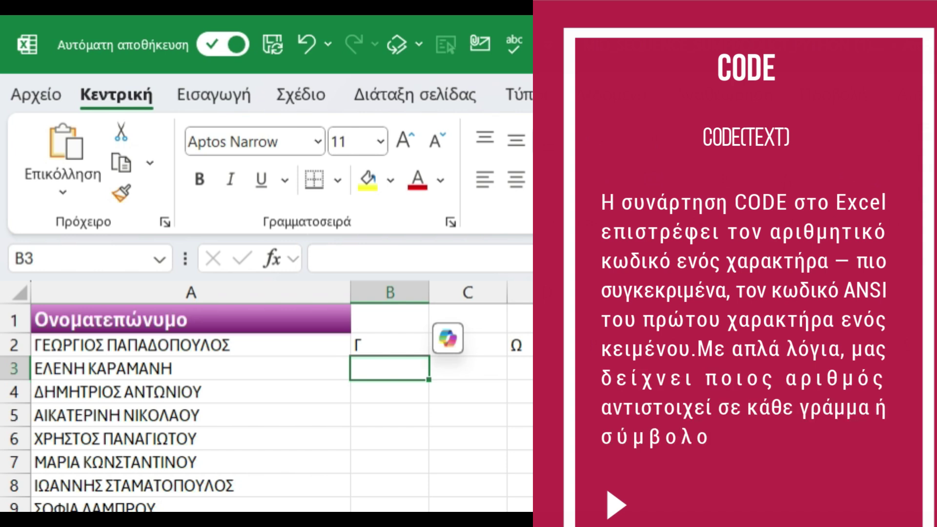
Enter =CODE(B2) in B3 and fill it right through V3, giving codes 195, 197, 217…
{"action": "type", "text": "="}
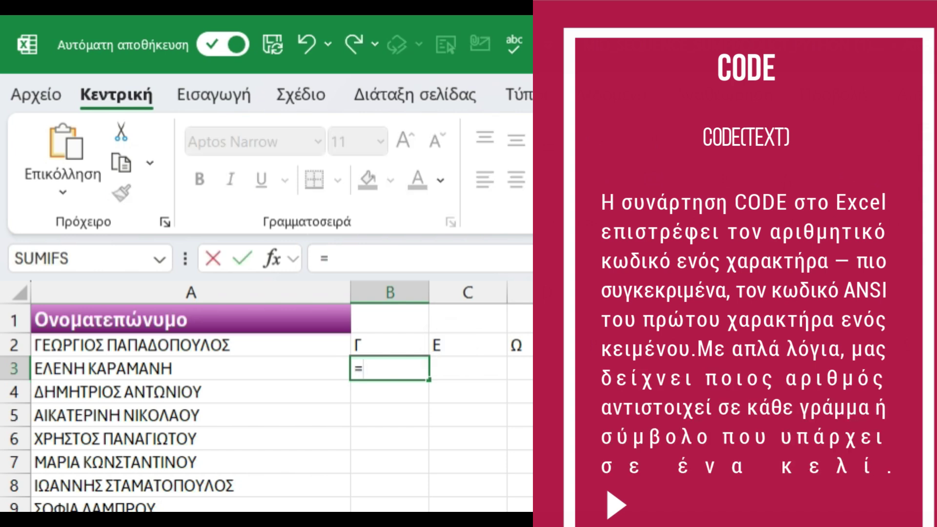
{"action": "type", "text": "CODE"}
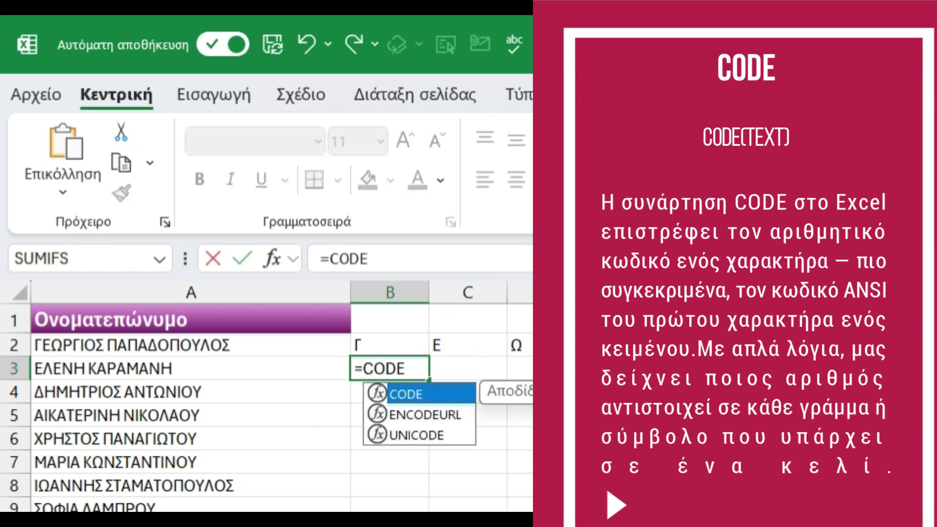
{"action": "type", "text": "("}
{"action": "left_click", "coordinate": [389, 344]}
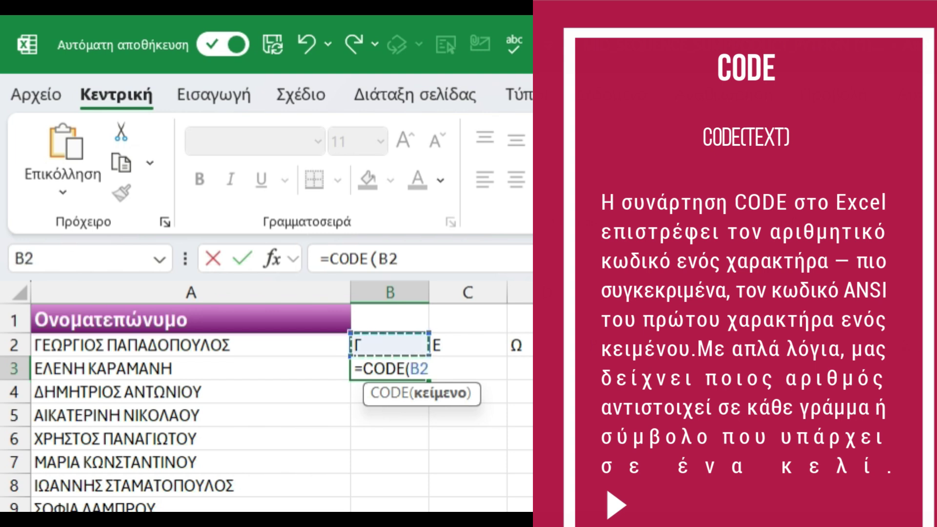
{"action": "type", "text": ")"}
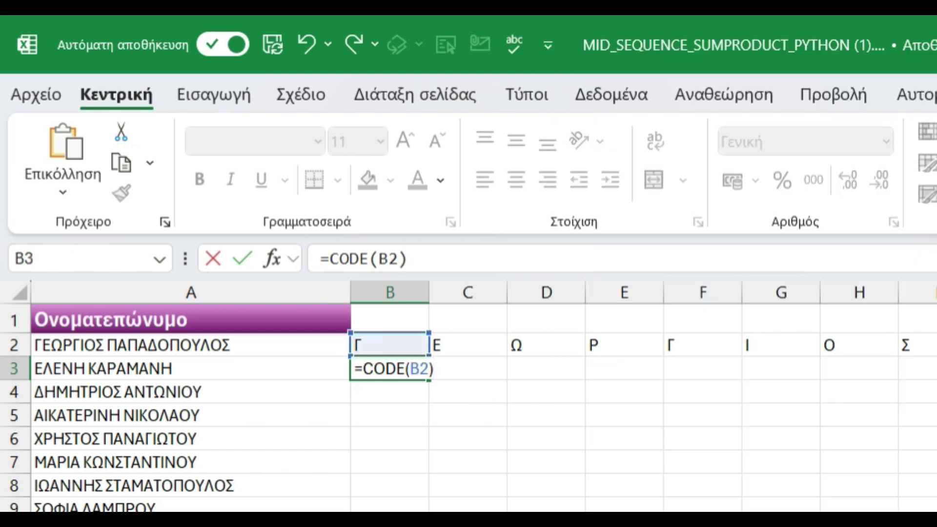
{"action": "key", "text": "ctrl+Return"}
{"action": "left_click_drag", "start_coordinate": [391, 369], "coordinate": [932, 368]}
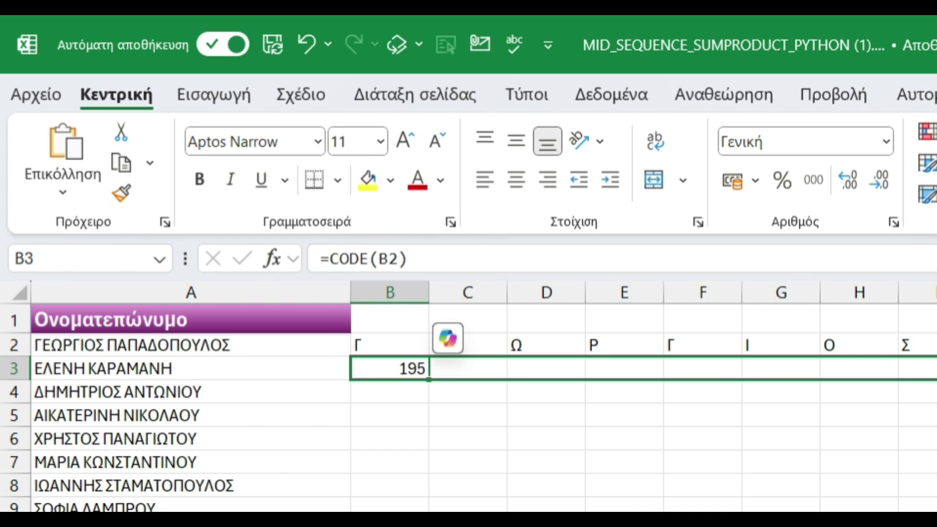
{"action": "key", "text": "ctrl+r"}
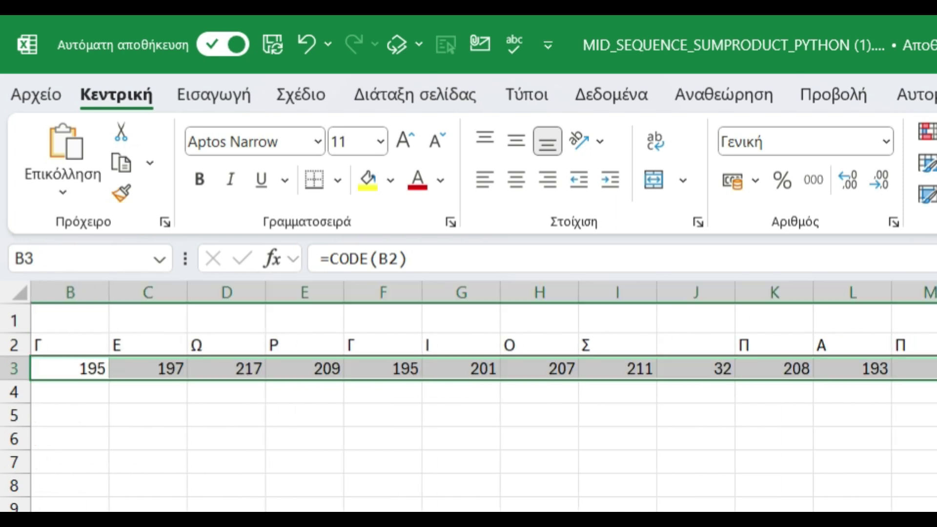
{"action": "scroll", "coordinate": [468, 396], "scroll_direction": "left", "scroll_amount": 2}
{"action": "left_click", "coordinate": [624, 505]}
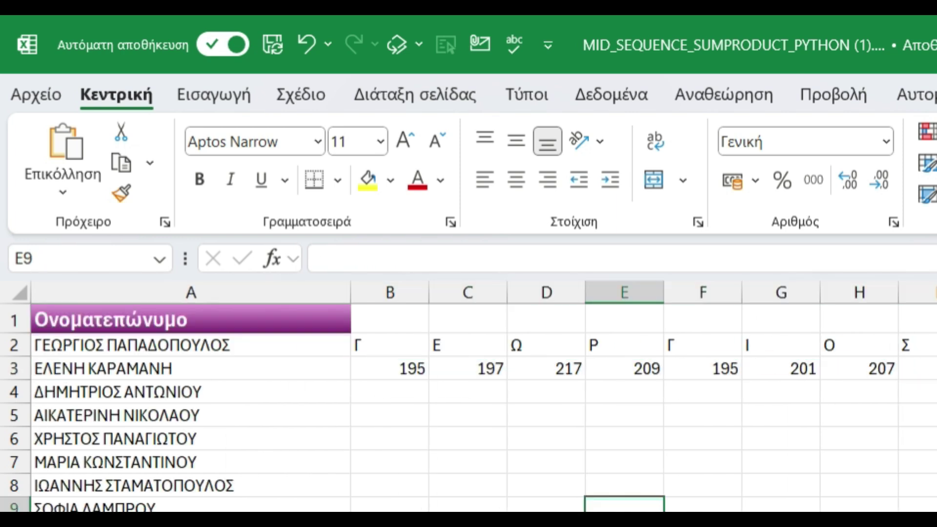
{"action": "left_click", "coordinate": [390, 368]}
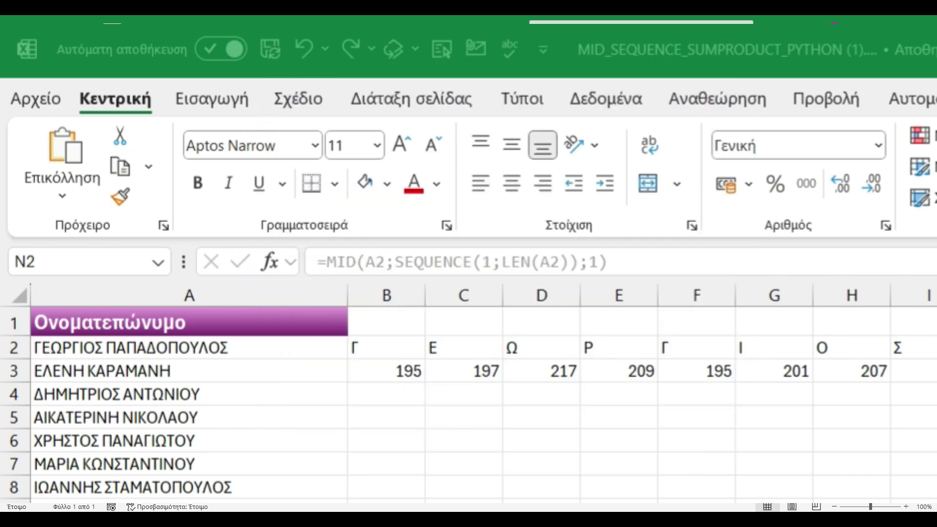
Wrap B2's MID formula in CODE( ) so row 2 spills codes 195, 197, 217… instead of letters
{"action": "key", "text": "F2"}
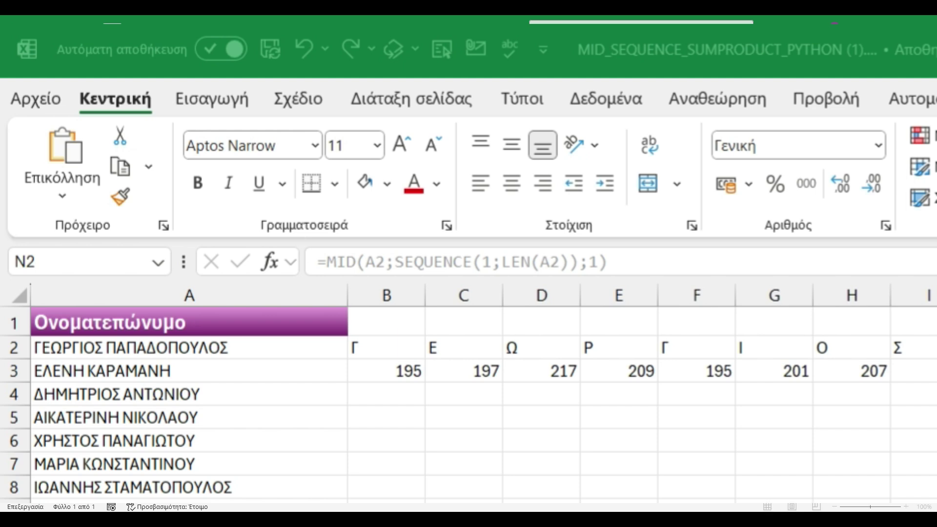
{"action": "left_click", "coordinate": [386, 347]}
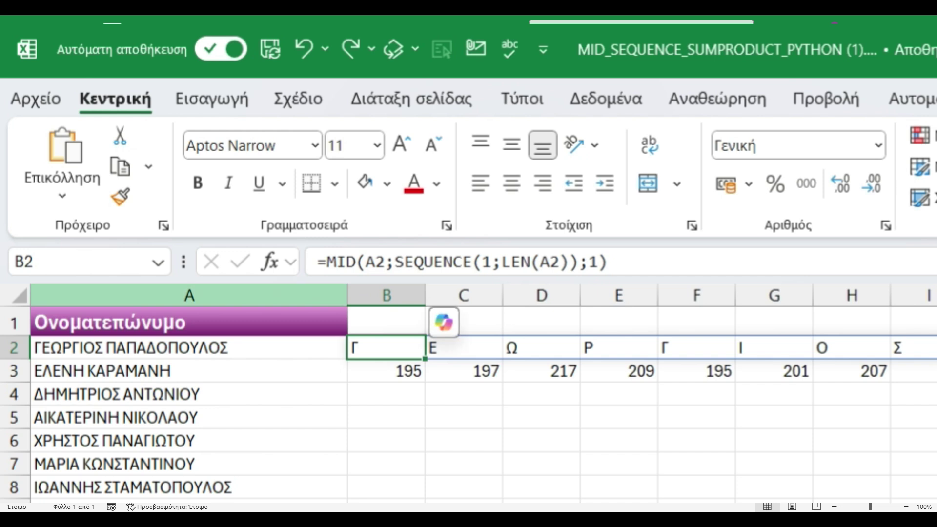
{"action": "left_click", "coordinate": [326, 262]}
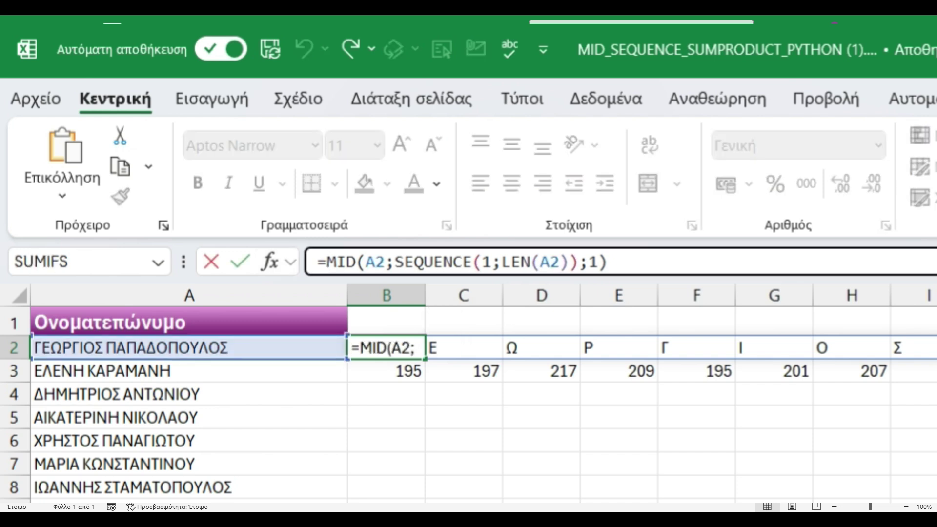
{"action": "type", "text": "CODE("}
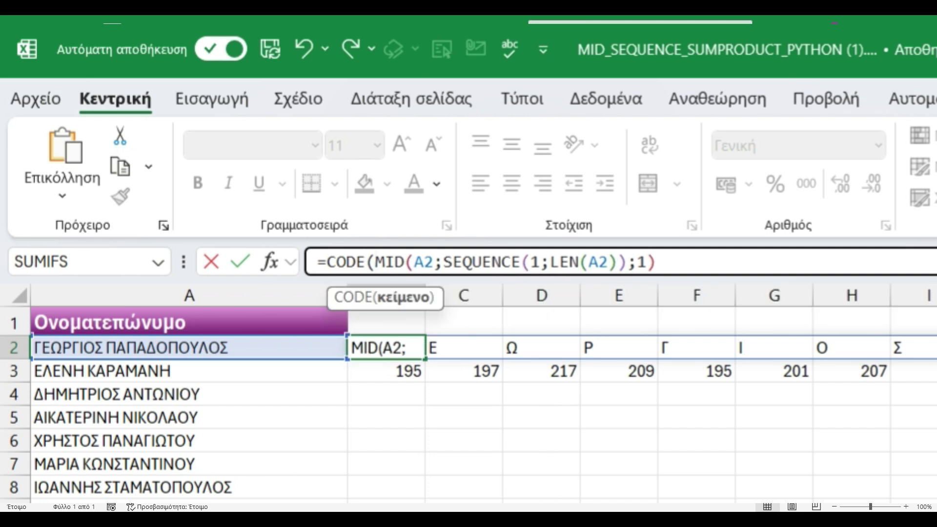
{"action": "left_click", "coordinate": [656, 262]}
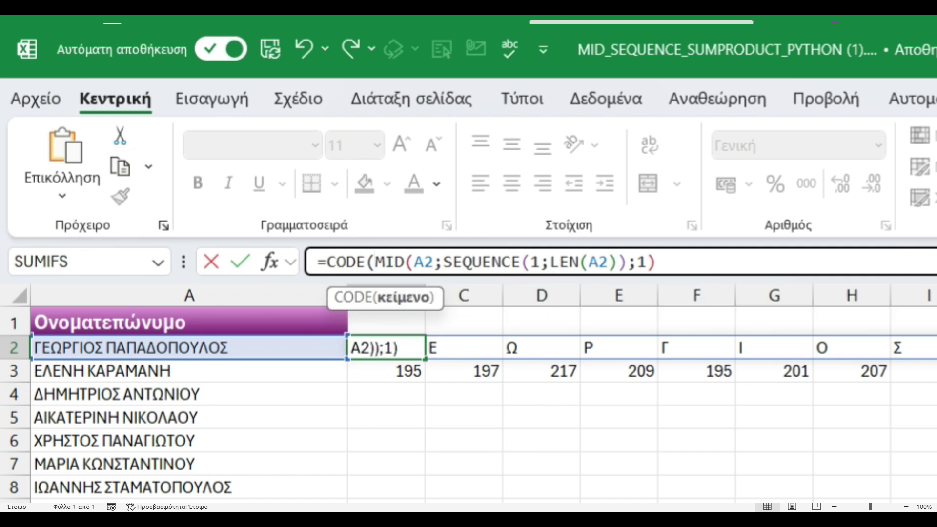
{"action": "type", "text": ")"}
{"action": "key", "text": "ctrl+Return"}
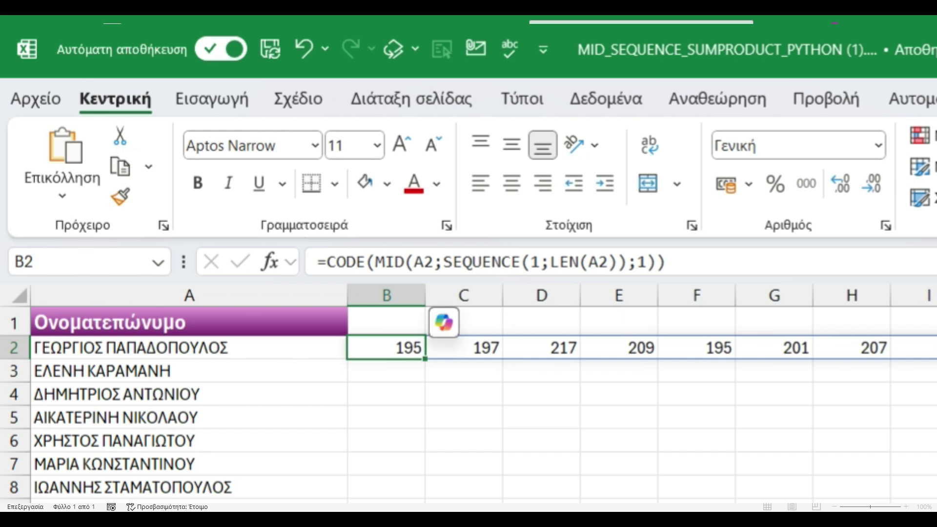
Extend B2 to (CODE(MID(A2;SEQUENCE(1;LEN(A2));1))>64)* with the comparison bracketed
{"action": "left_click", "coordinate": [326, 262]}
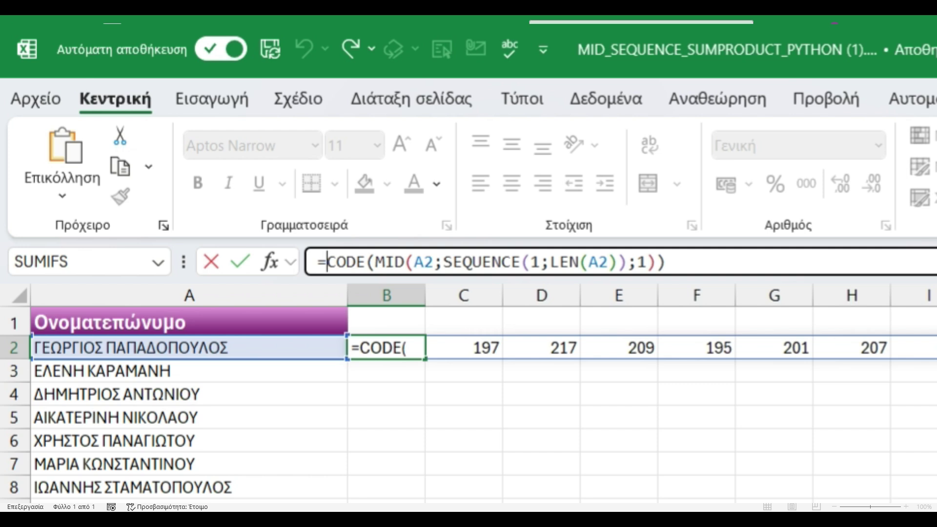
{"action": "key", "text": "End"}
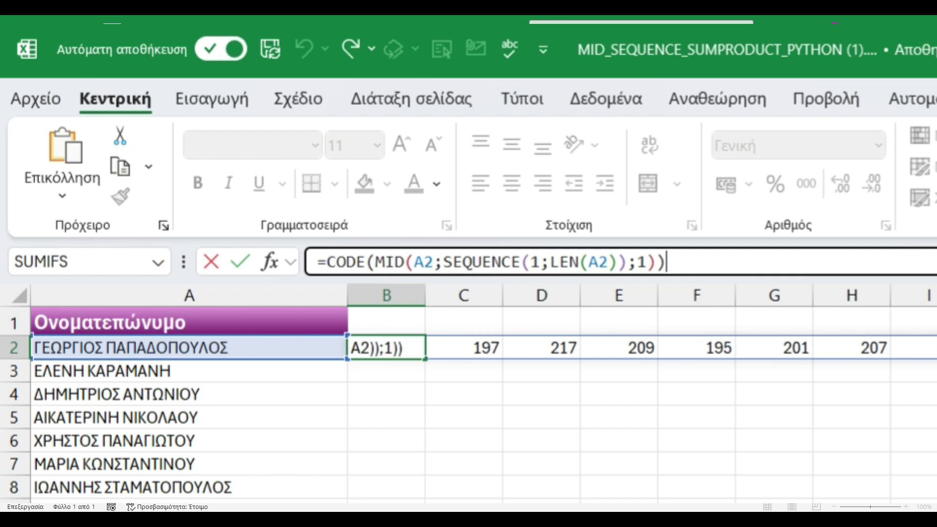
{"action": "type", "text": ">"}
{"action": "type", "text": "6"}
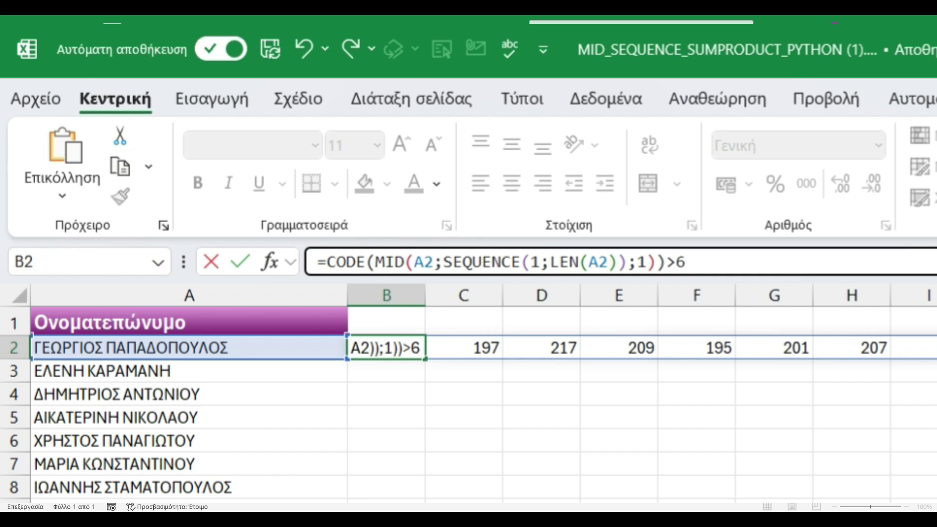
{"action": "type", "text": "4"}
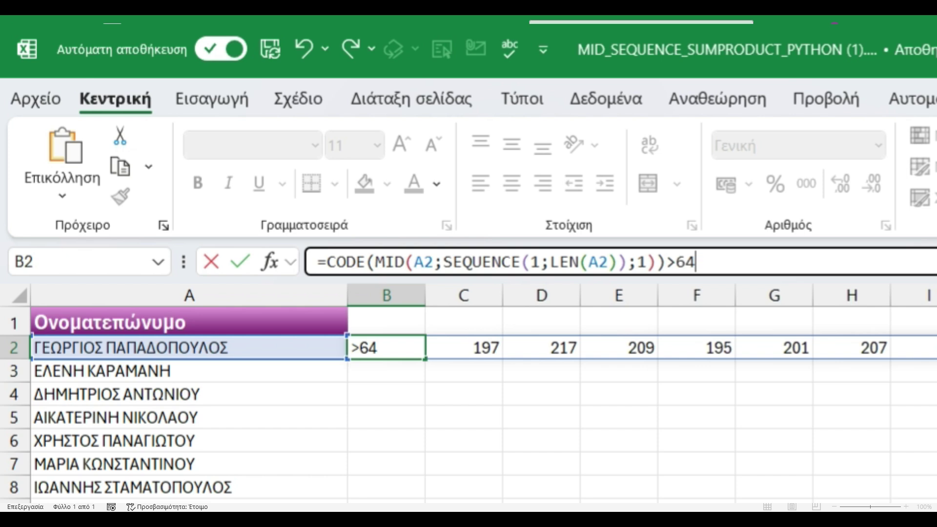
{"action": "left_click", "coordinate": [326, 262]}
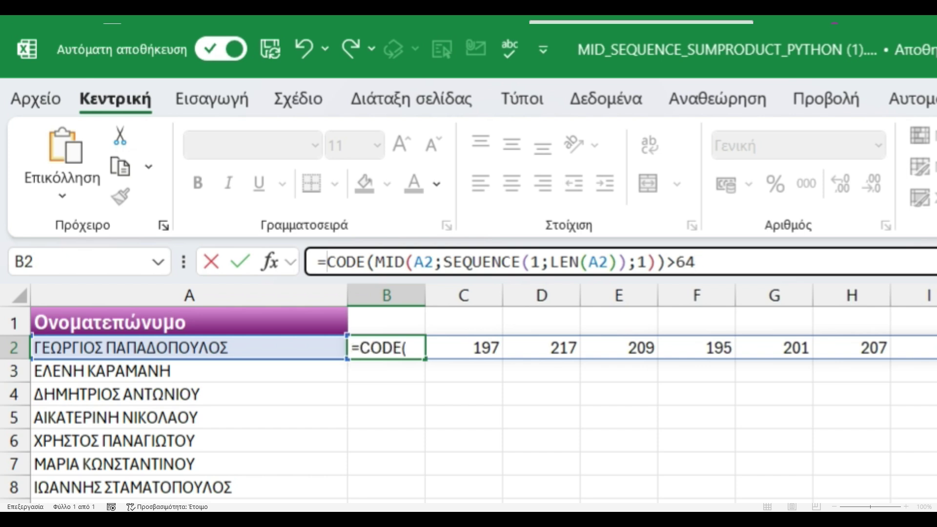
{"action": "type", "text": "("}
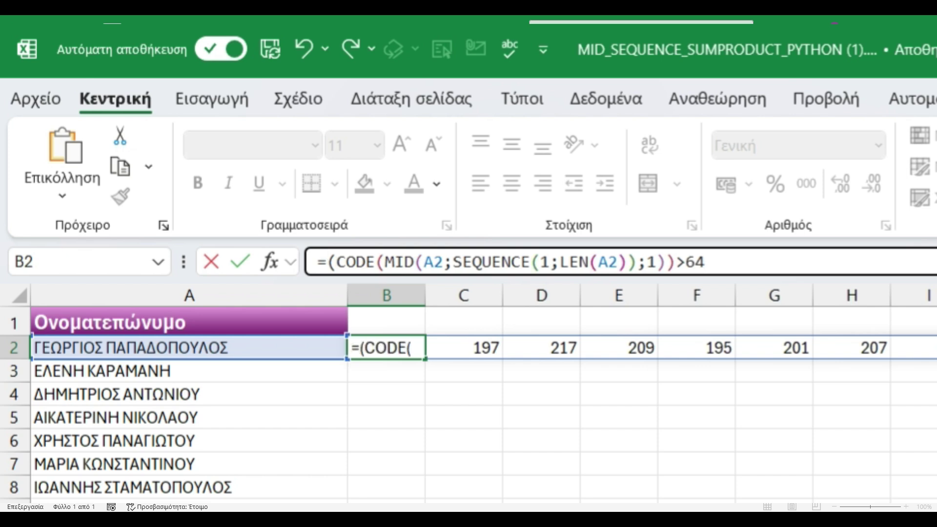
{"action": "left_click", "coordinate": [706, 262]}
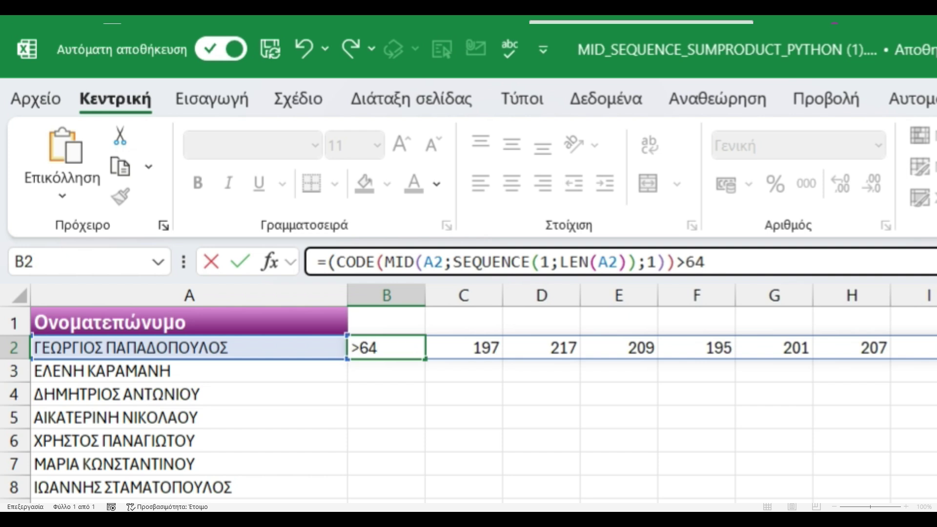
{"action": "type", "text": ")*"}
Duplicate the bracketed comparison after the * and change its >64 to <123
{"action": "left_click_drag", "start_coordinate": [327, 262], "coordinate": [714, 262]}
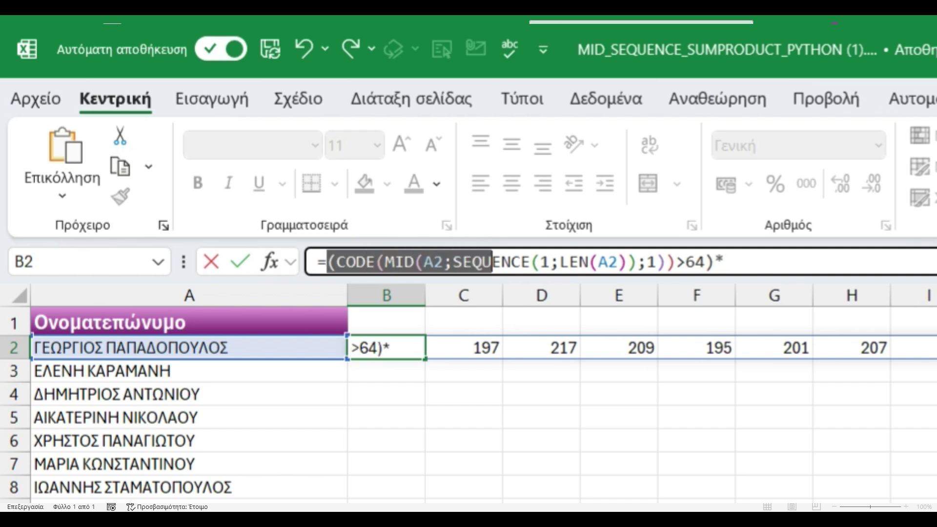
{"action": "key", "text": "ctrl+c"}
{"action": "left_click", "coordinate": [721, 262]}
{"action": "key", "text": "ctrl+v"}
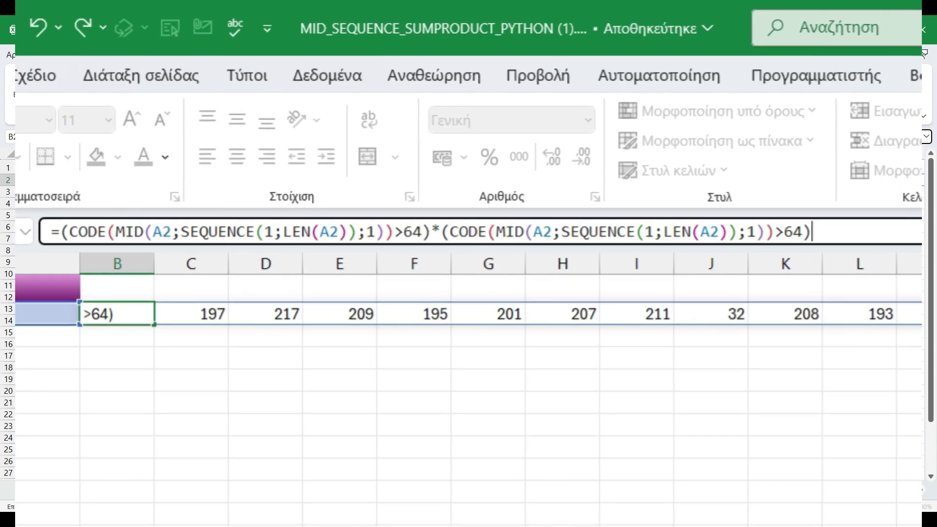
{"action": "left_click", "coordinate": [453, 232]}
{"action": "type", "text": "<123"}
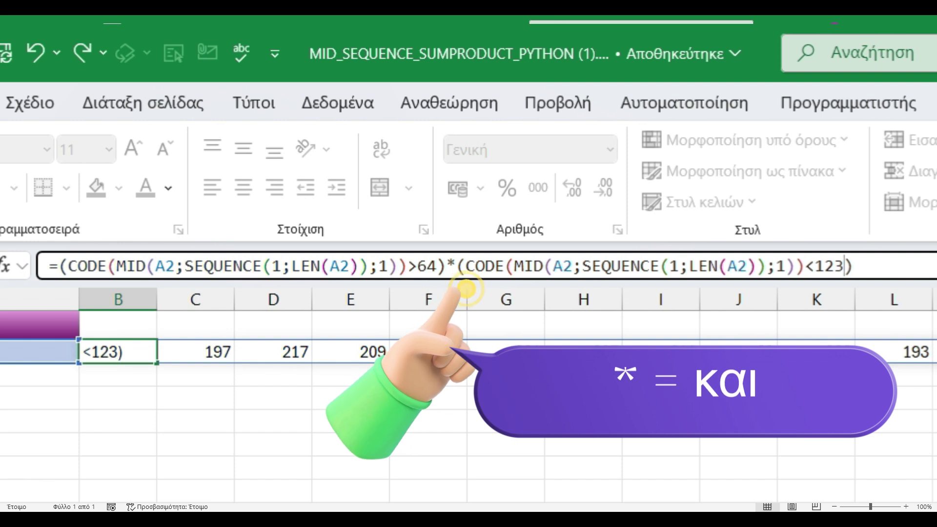
{"action": "key", "text": "Return"}
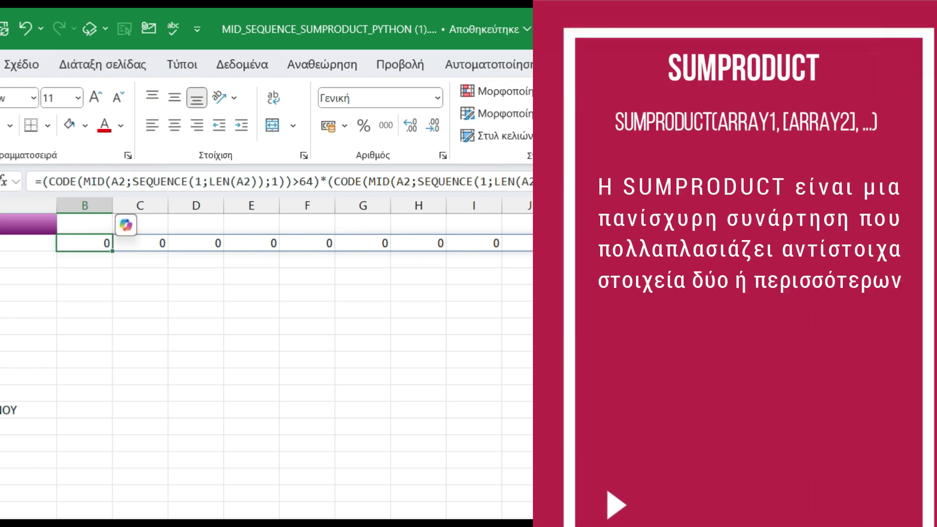
Wrap B2's two-condition test in SUMPRODUCT( ) so it returns a Latin-letter count of 1
{"action": "left_click", "coordinate": [41, 181]}
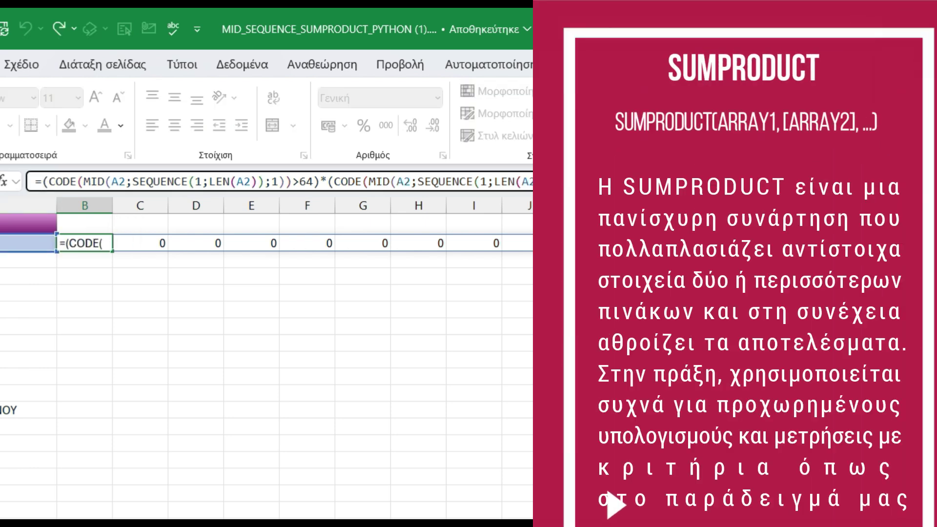
{"action": "type", "text": "SUMPRO"}
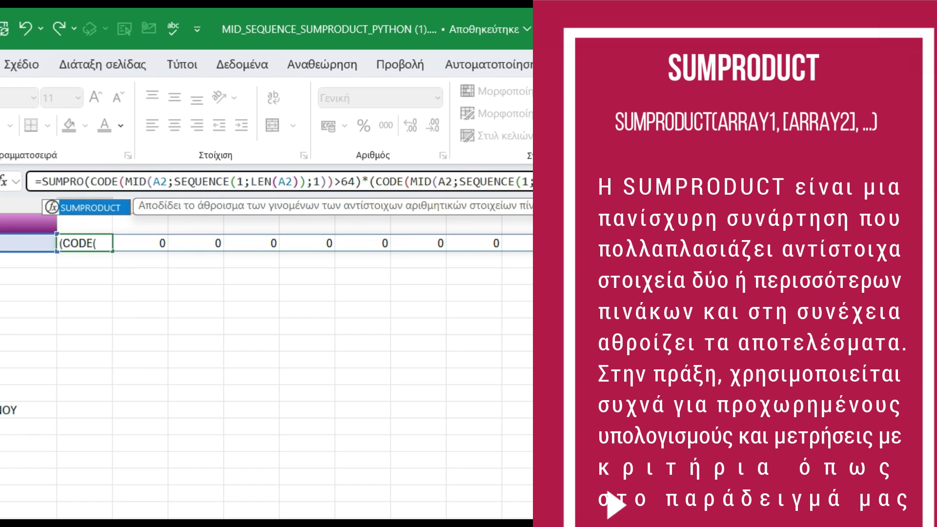
{"action": "type", "text": "DUCT"}
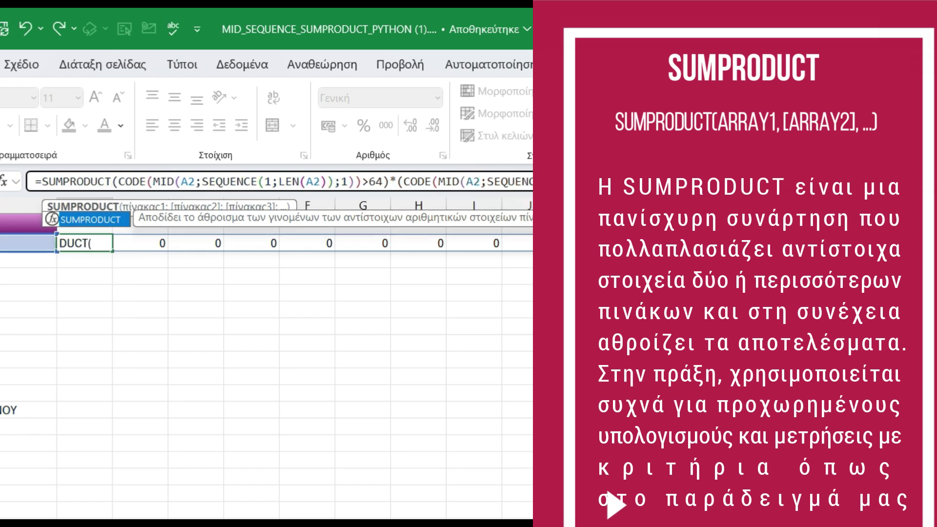
{"action": "type", "text": "("}
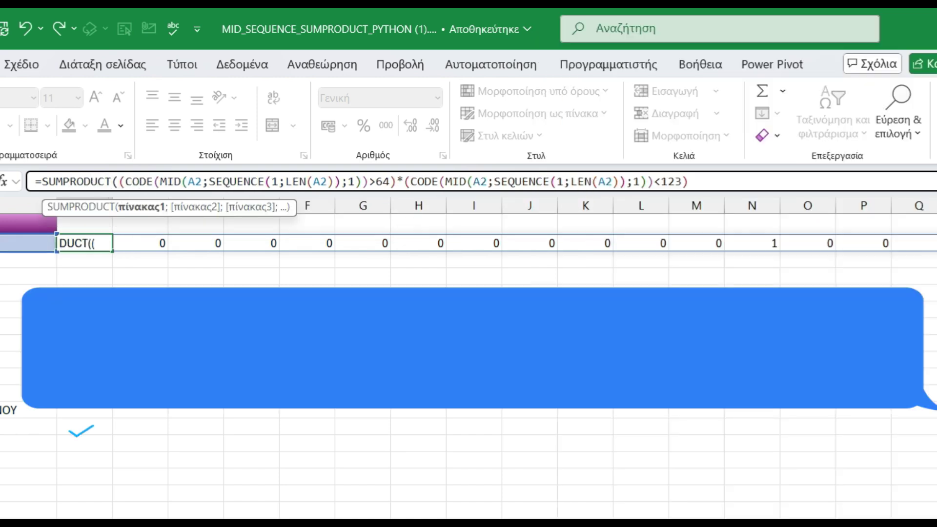
{"action": "left_click", "coordinate": [689, 182]}
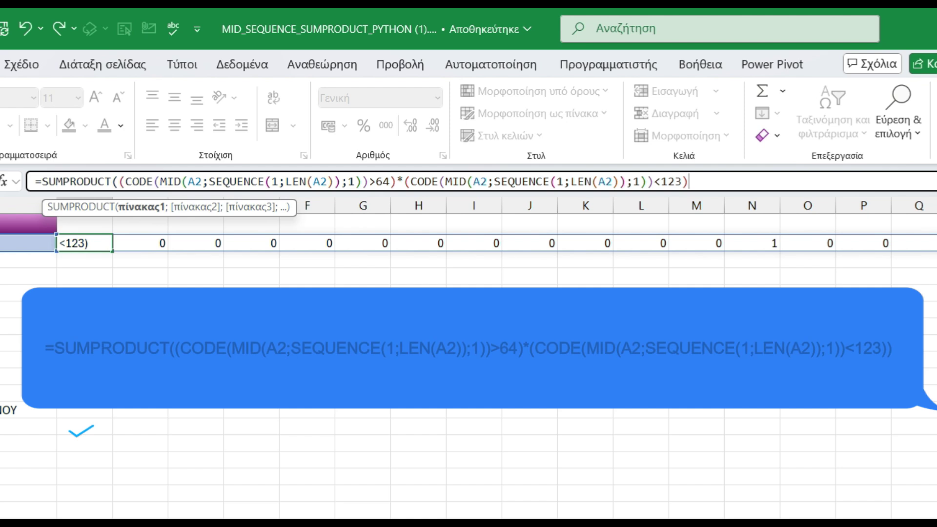
{"action": "type", "text": ")"}
{"action": "key", "text": "Return"}
{"action": "key", "text": "Up"}
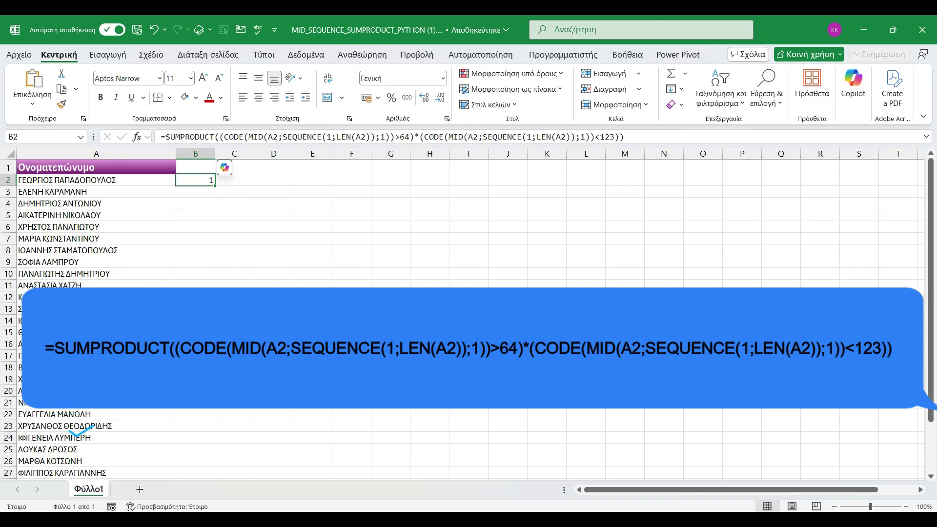
Fill the Latin-letter count formula from B2 down to row 31
{"action": "double_click", "coordinate": [215, 186]}
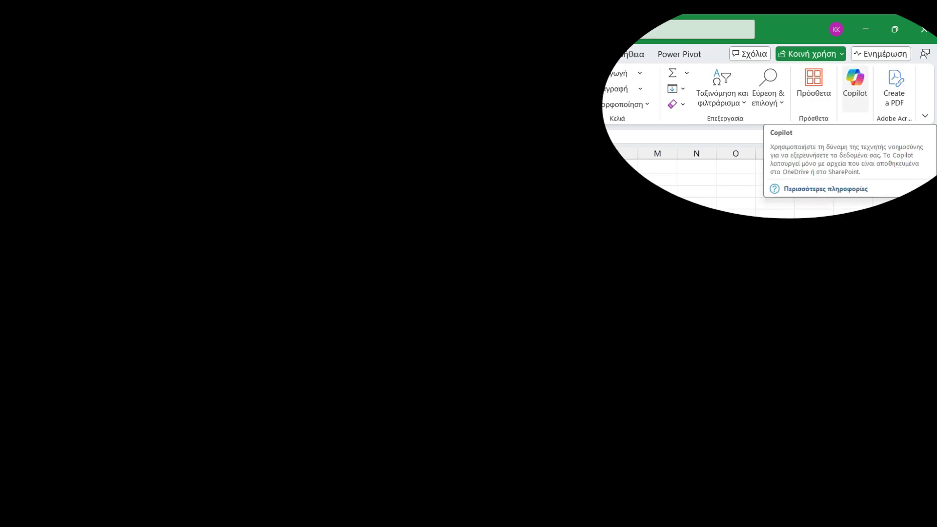
Open the Copilot pane from the Home ribbon beside the names sheet
{"action": "left_click", "coordinate": [854, 86]}
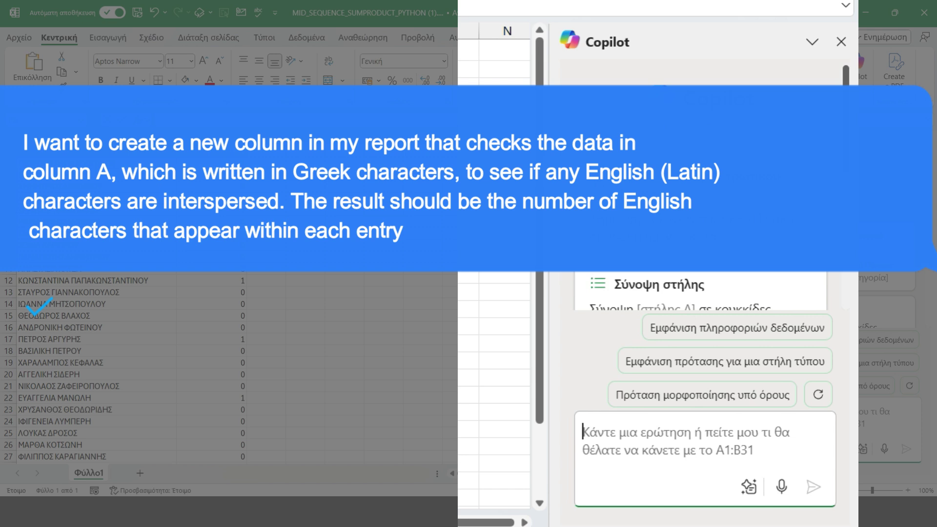
Paste the request for a Latin-character count per Greek name into Copilot's message box
{"action": "key", "text": "ctrl+v"}
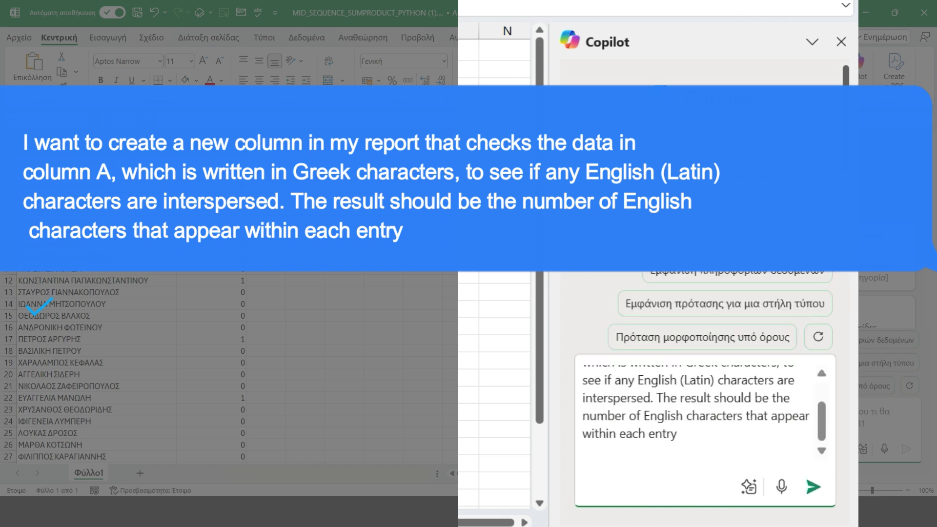
{"action": "scroll", "coordinate": [698, 410], "scroll_direction": "up", "scroll_amount": 2}
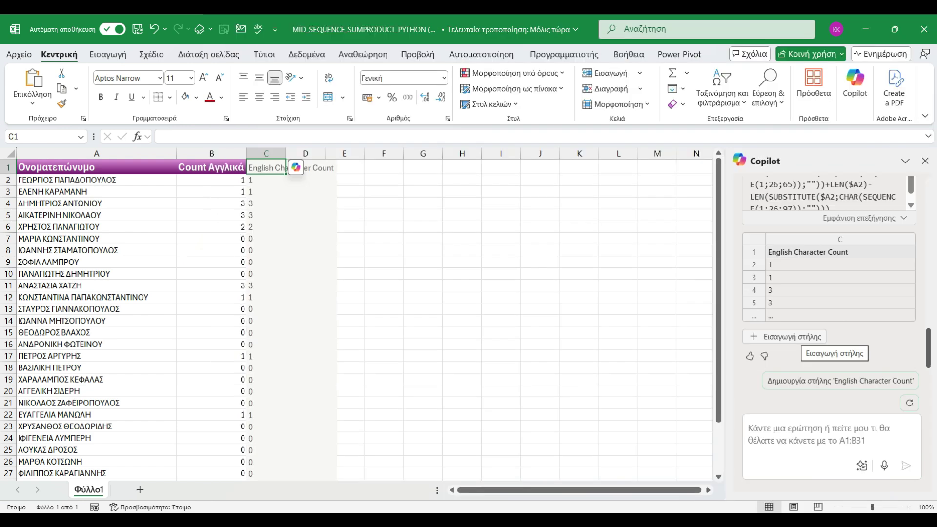
Insert Copilot's 'English Character Count' column into column C and inspect its formula in C3
{"action": "left_click", "coordinate": [785, 337]}
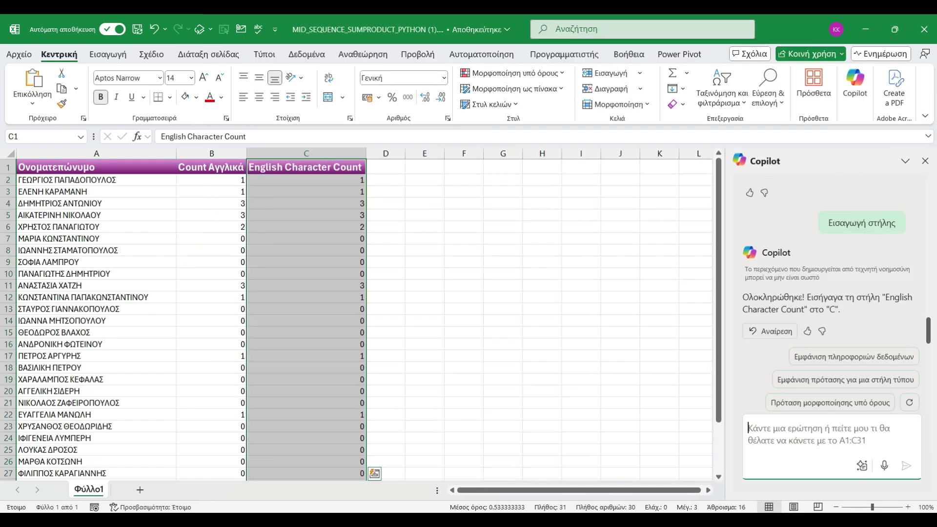
{"action": "left_click", "coordinate": [306, 191]}
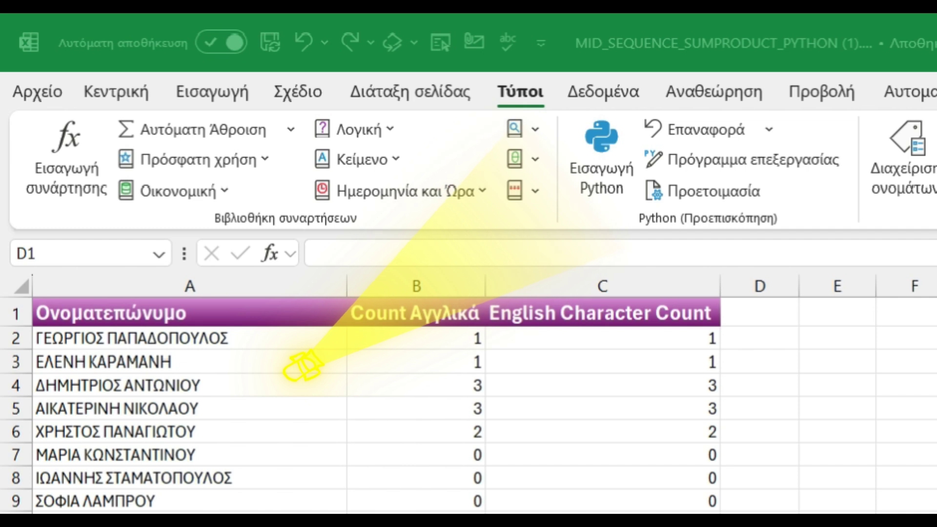
Make D1 an empty Python cell with =PY, then edit it in the formula bar
{"action": "left_click", "coordinate": [760, 312]}
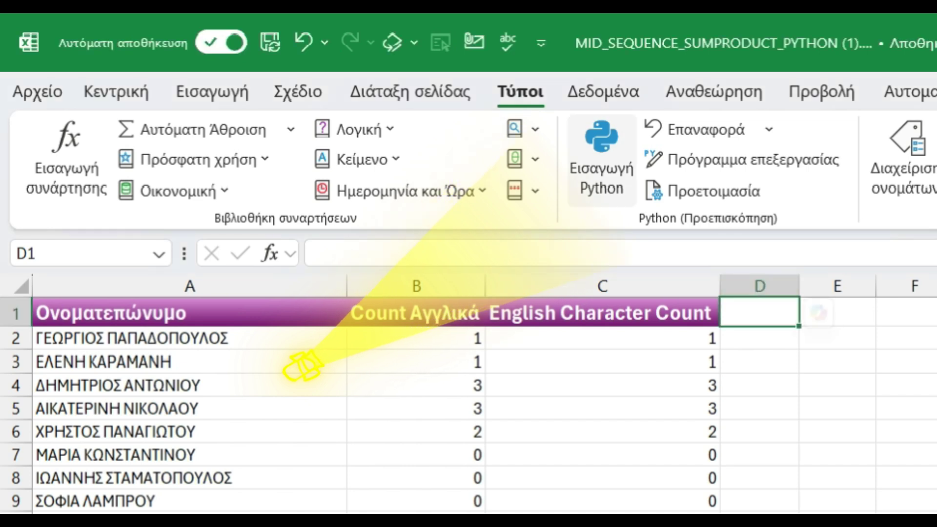
{"action": "key", "text": "ctrl+alt+shift+p"}
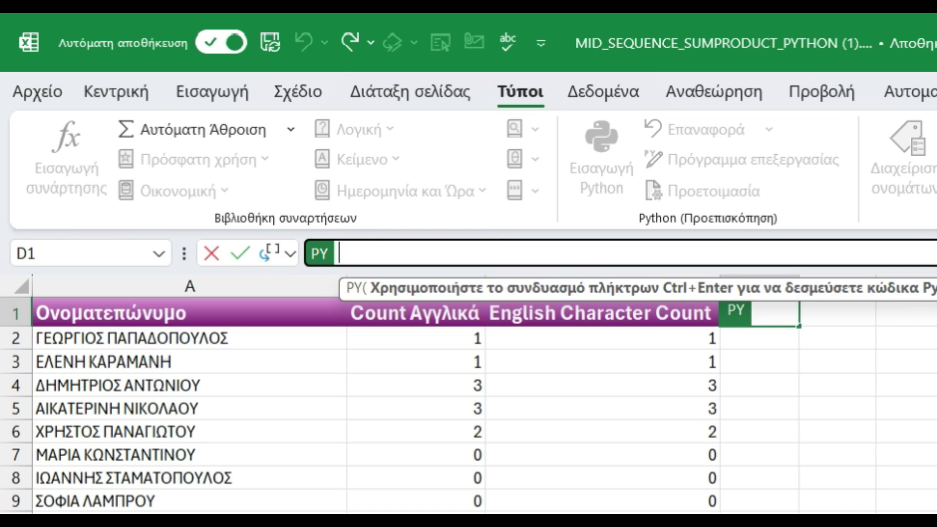
{"action": "key", "text": "Escape"}
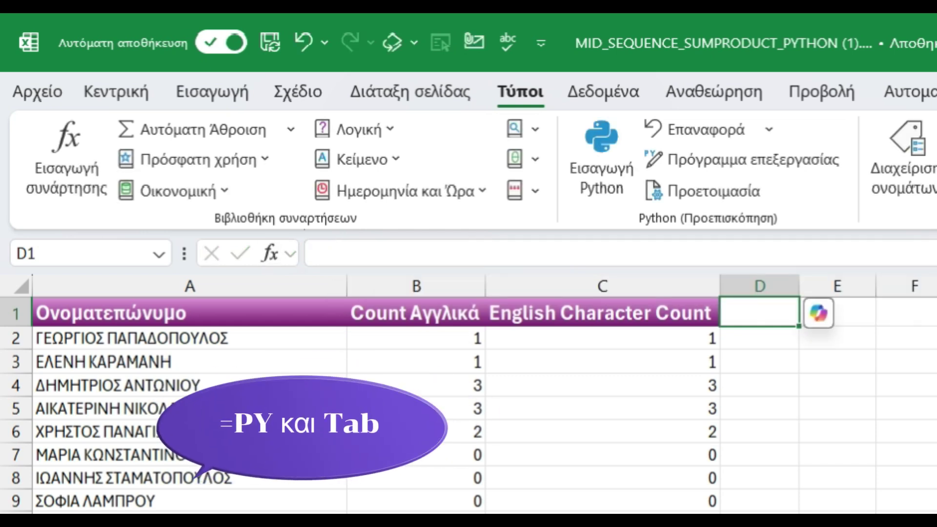
{"action": "type", "text": "="}
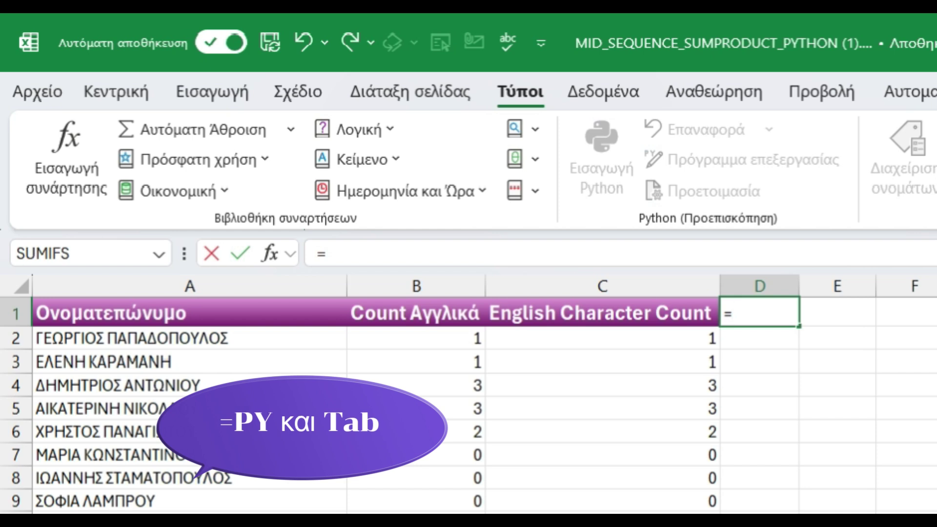
{"action": "type", "text": "PY"}
{"action": "key", "text": "Tab"}
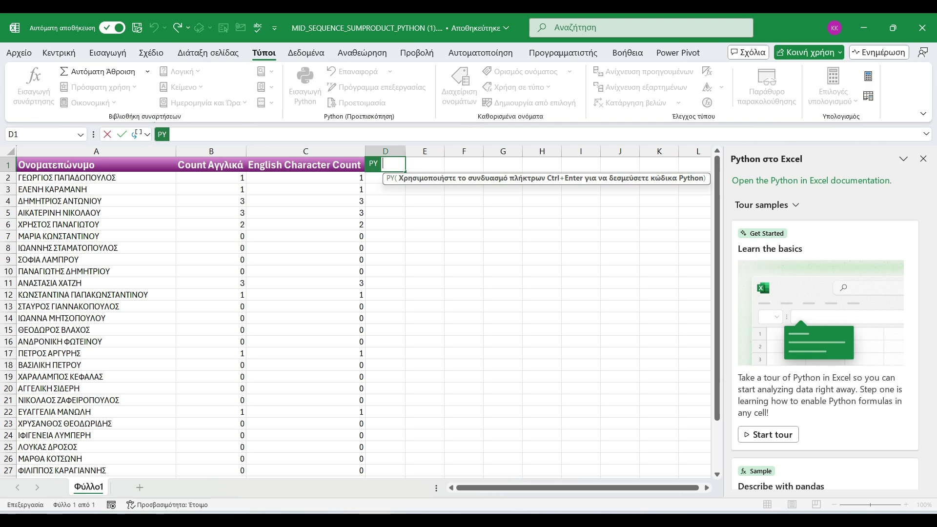
{"action": "key", "text": "Escape"}
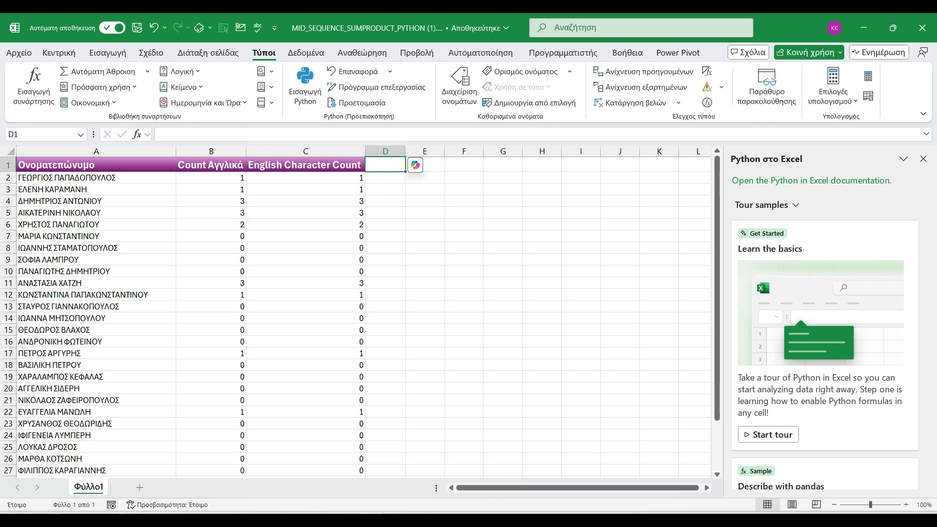
{"action": "type", "text": "=PY"}
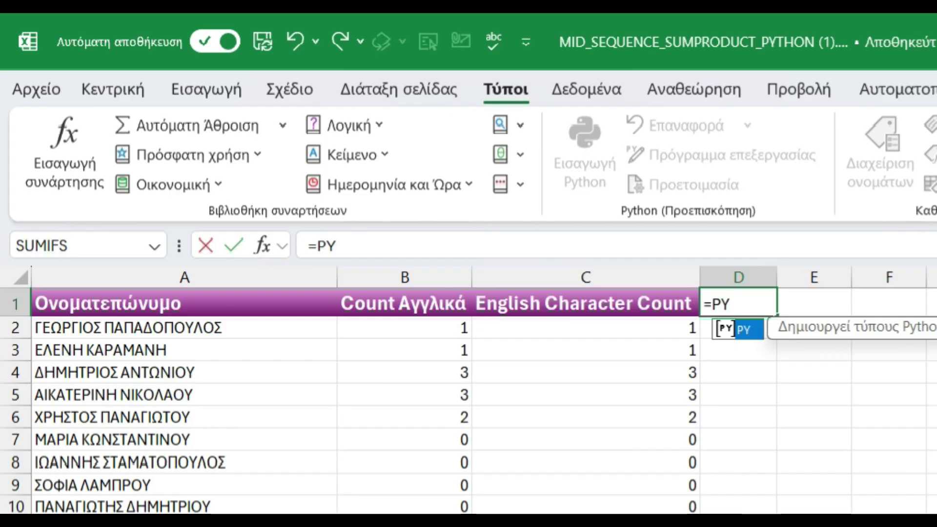
{"action": "key", "text": "Tab"}
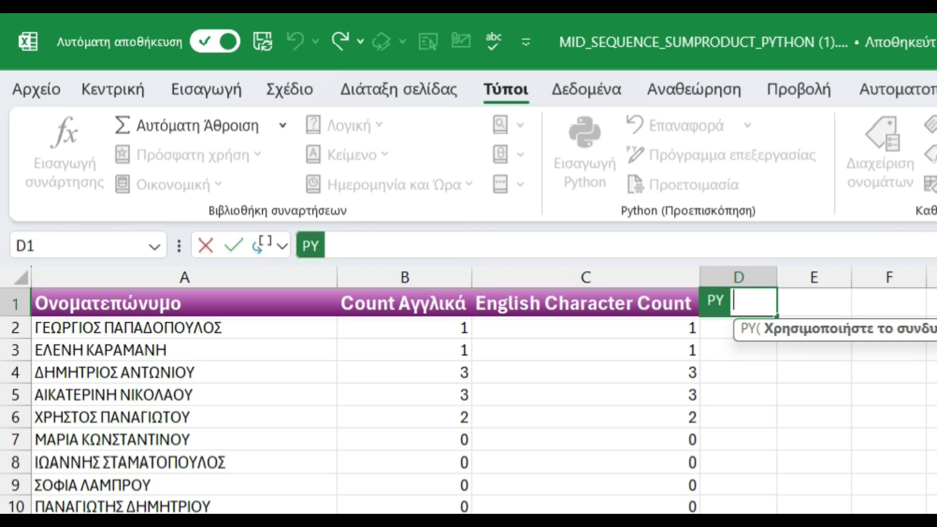
{"action": "left_click", "coordinate": [439, 245]}
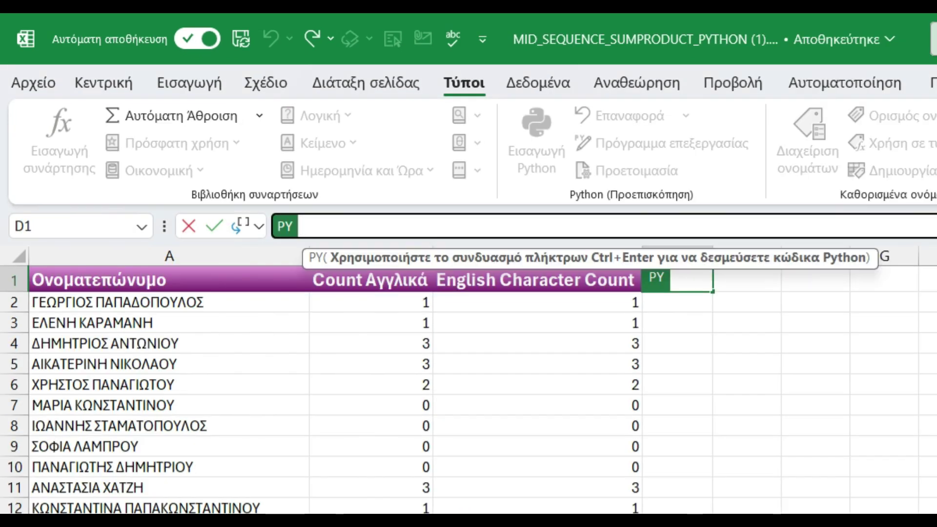
Expand the formula bar editor and write 'import re' as the first Python line
{"action": "key", "text": "ctrl+shift+u"}
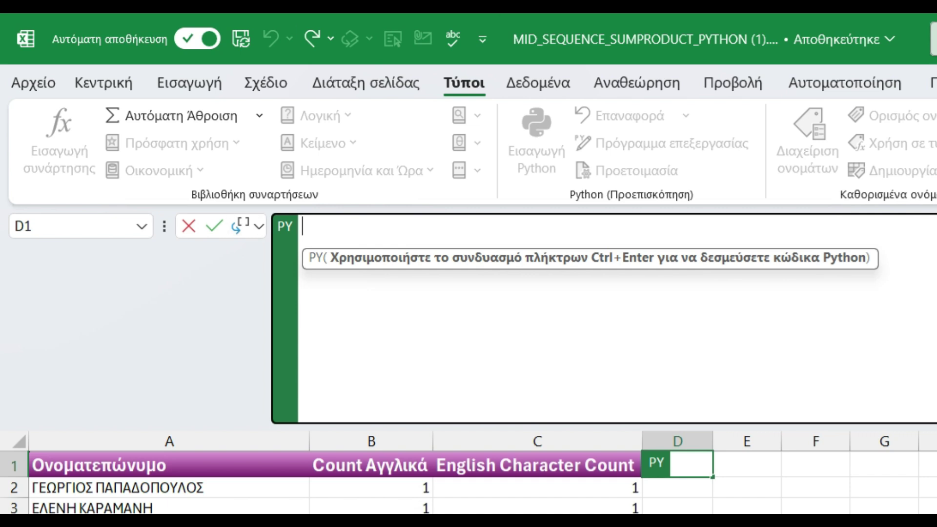
{"action": "type", "text": "impo"}
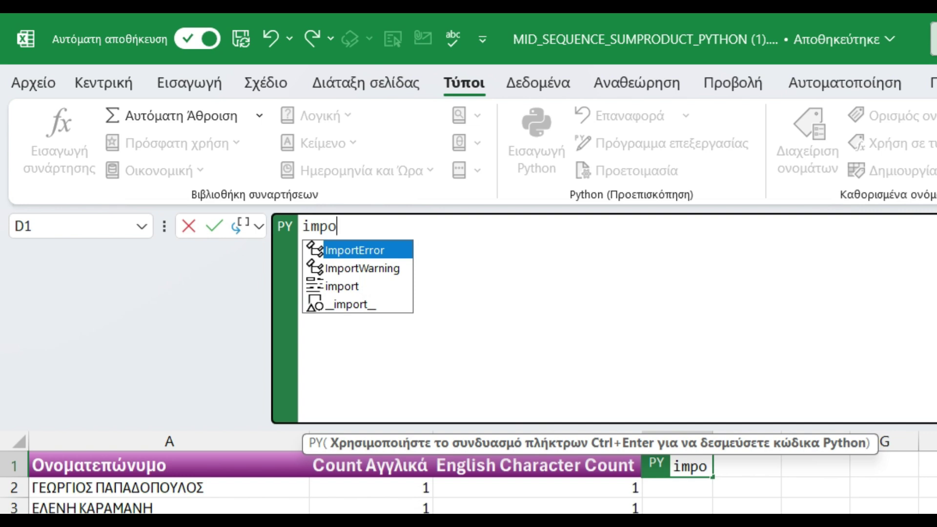
{"action": "type", "text": "rt re"}
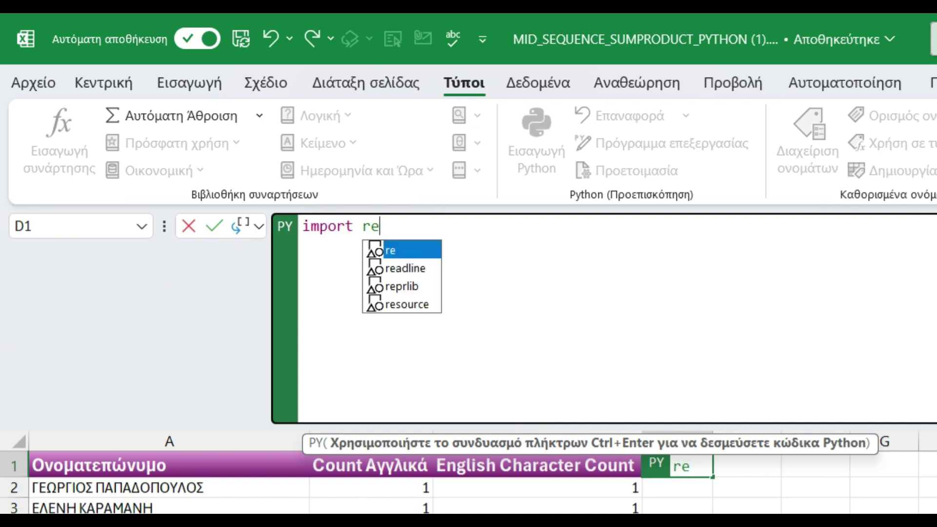
{"action": "key", "text": "Return"}
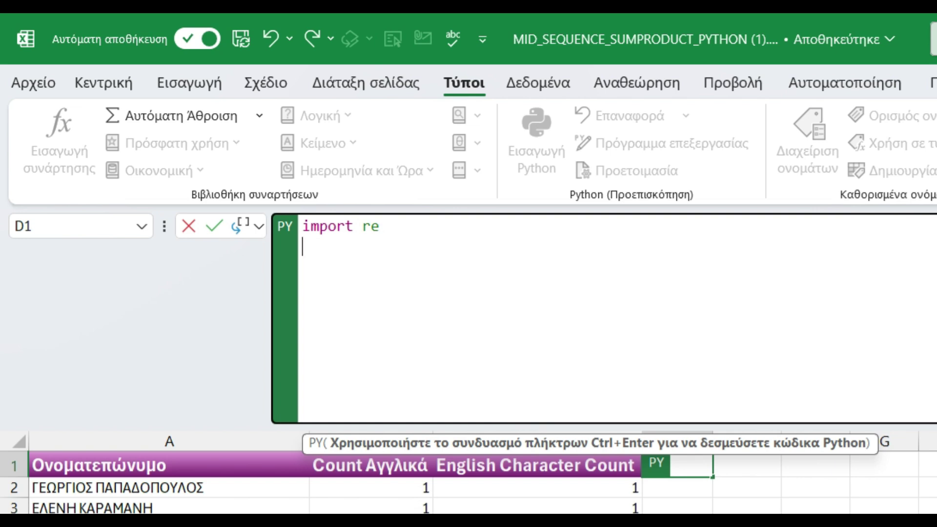
Add txt=xl("A2:A31").iloc[:,0] so the names come in as a single series
{"action": "type", "text": "txt"}
{"action": "type", "text": "="}
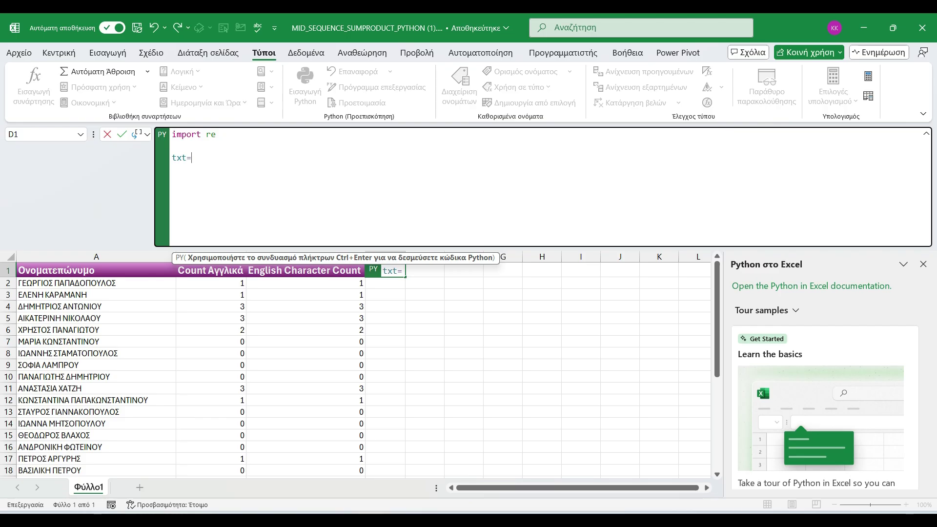
{"action": "left_click", "coordinate": [96, 283]}
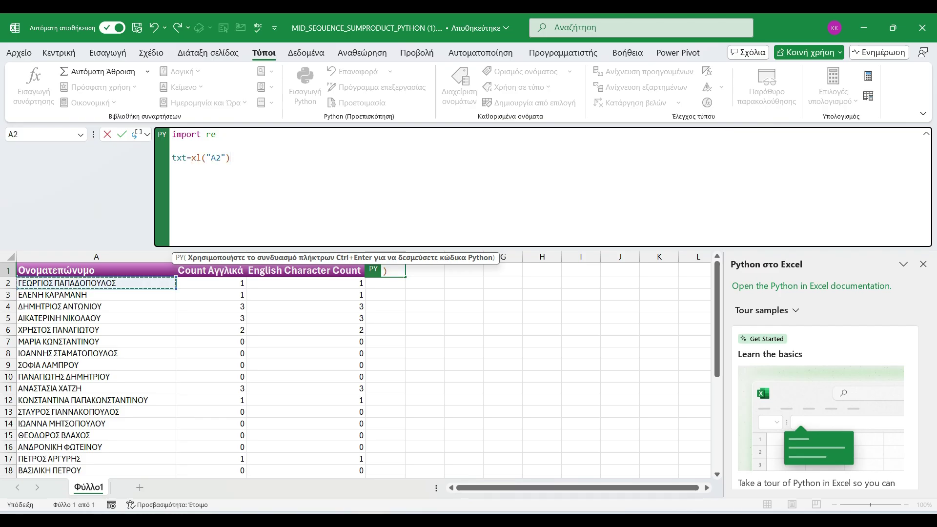
{"action": "key", "text": "ctrl+shift+Down"}
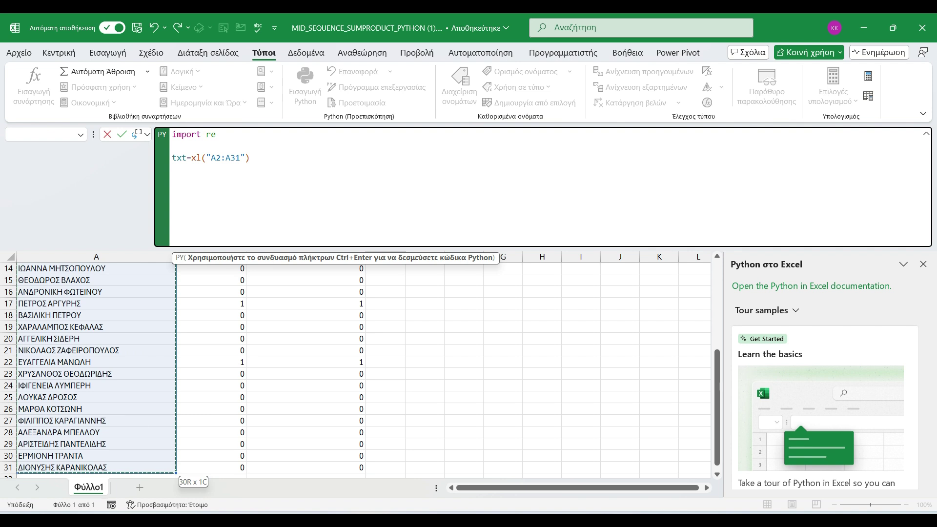
{"action": "type", "text": "."}
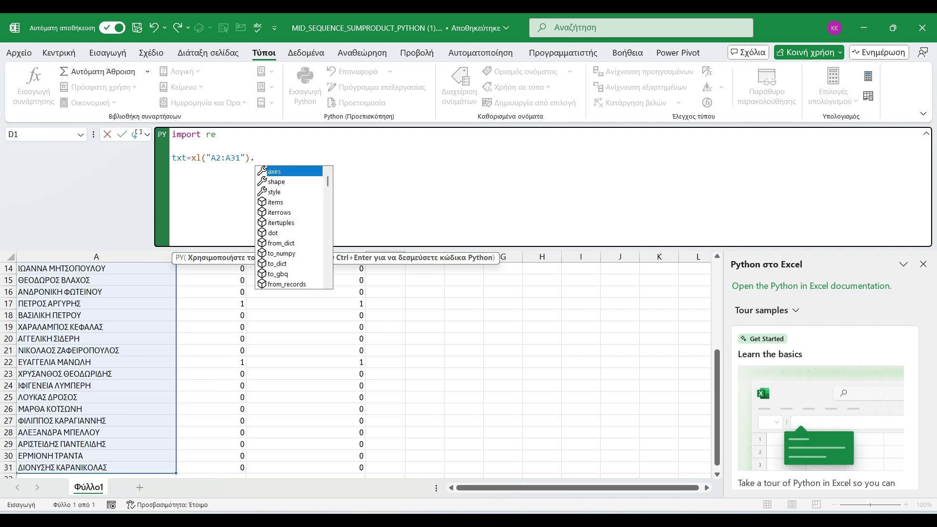
{"action": "type", "text": "i"}
{"action": "type", "text": "lo"}
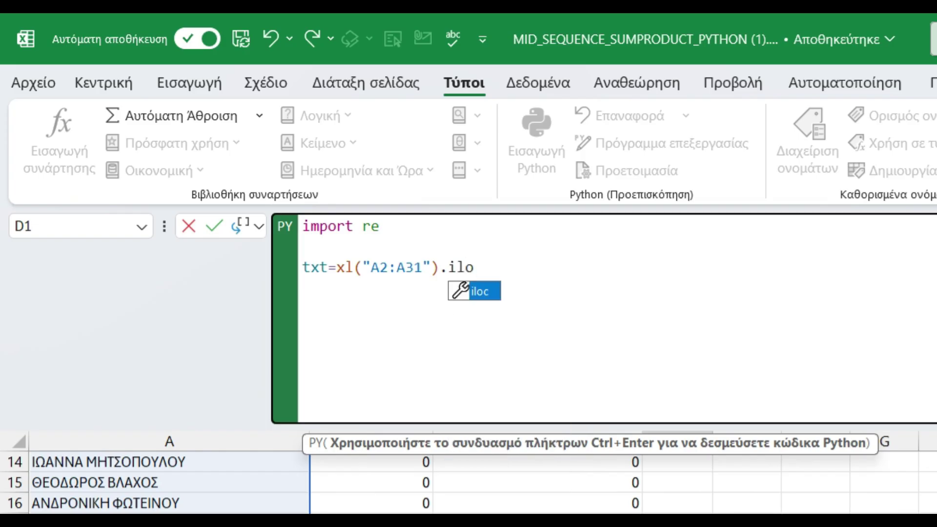
{"action": "type", "text": "c"}
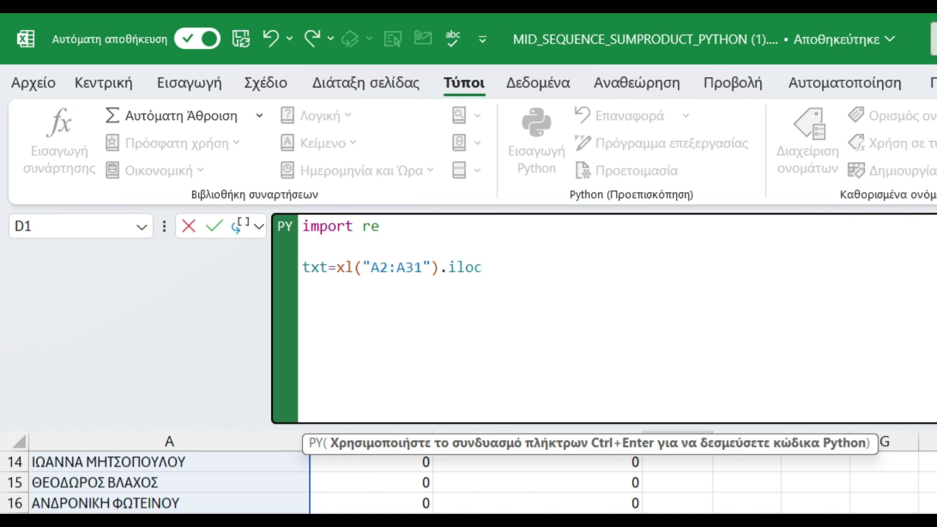
{"action": "type", "text": "[;"}
{"action": "key", "text": "BackSpace"}
{"action": "type", "text": ":,0]"}
{"action": "key", "text": "Return"}
Write latin_counts = txt.apply(lambda x: len(re.findall(r'[A-Za-z]',x))), return latin_counts, and commit
{"action": "type", "text": "latin_counts = txt."}
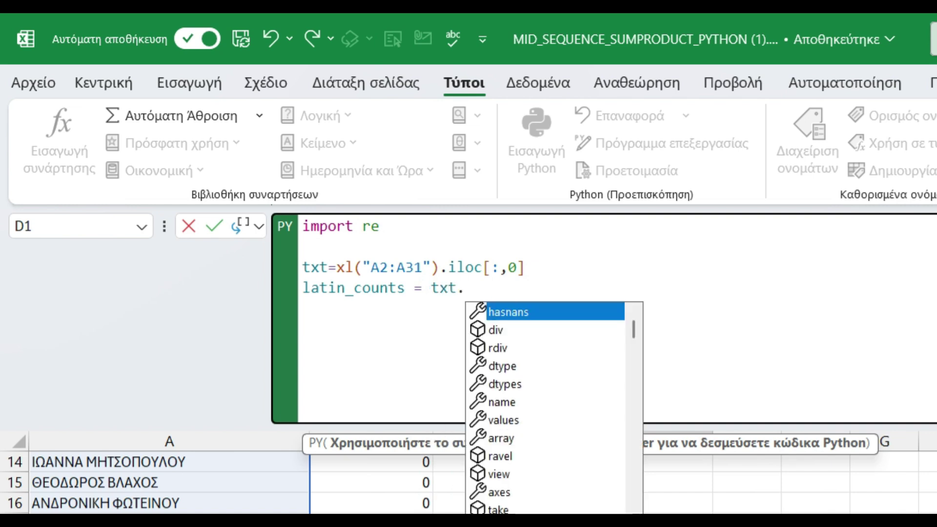
{"action": "type", "text": "ap"}
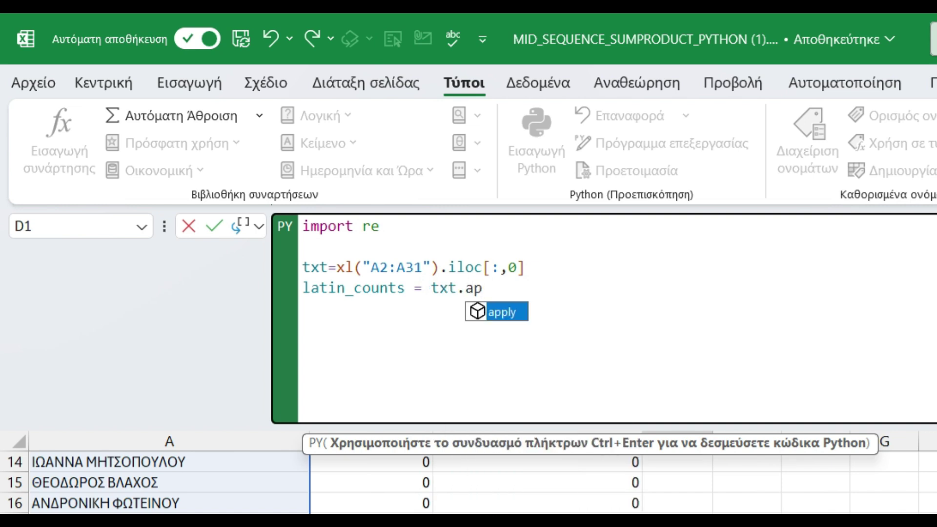
{"action": "key", "text": "Tab"}
{"action": "type", "text": "("}
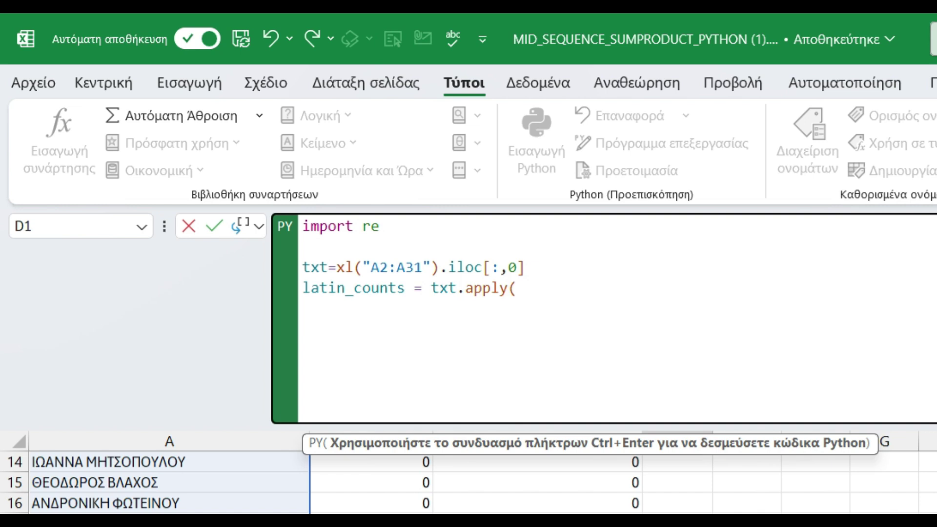
{"action": "type", "text": "lam"}
{"action": "key", "text": "Tab"}
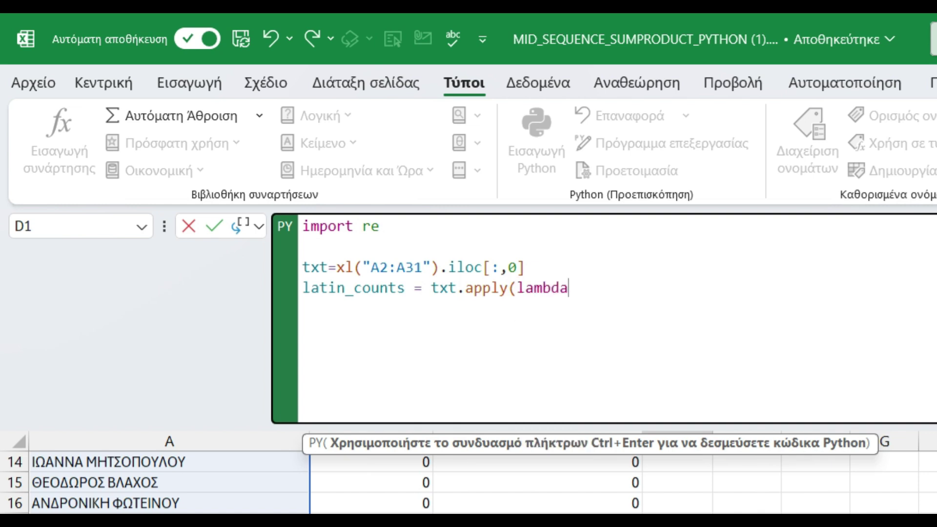
{"action": "type", "text": " x "}
{"action": "type", "text": "len"}
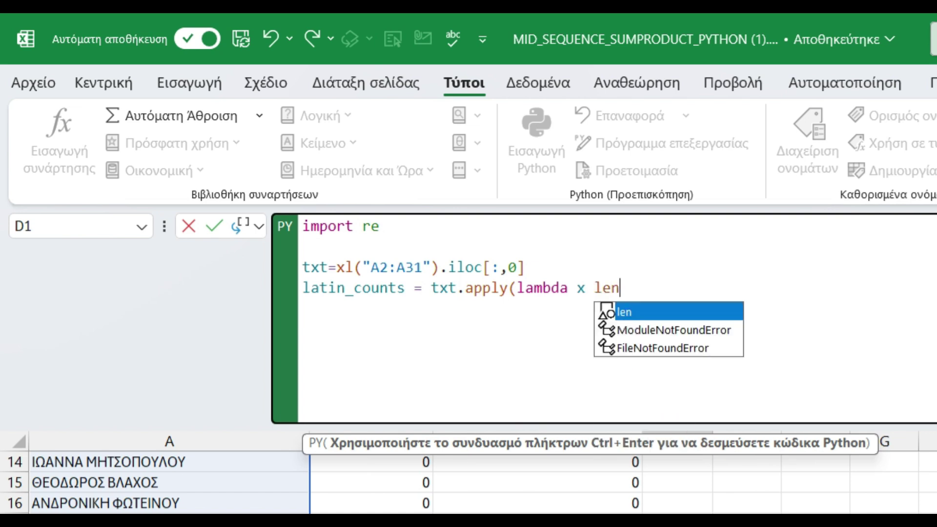
{"action": "type", "text": "("}
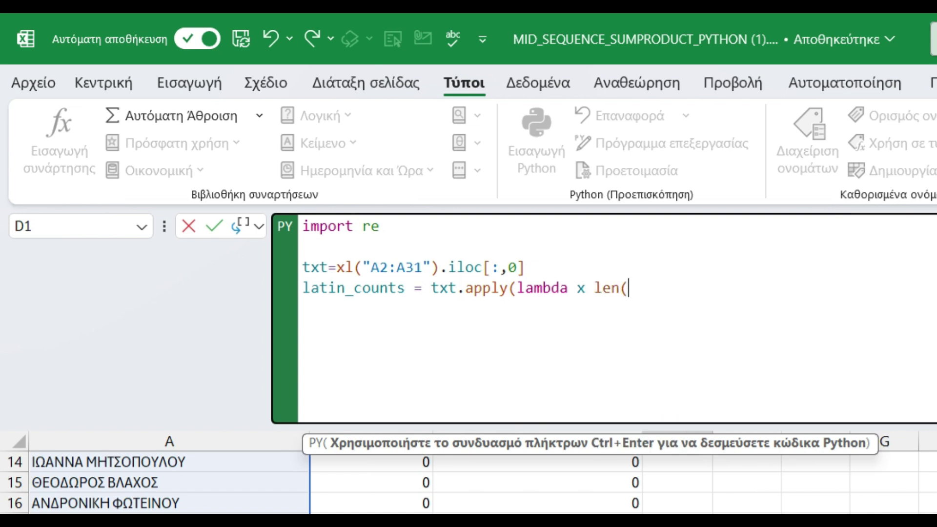
{"action": "key", "text": "BackSpace"}
{"action": "key", "text": "BackSpace"}
{"action": "key", "text": "BackSpace"}
{"action": "key", "text": "BackSpace"}
{"action": "key", "text": "BackSpace"}
{"action": "type", "text": ": len("}
{"action": "type", "text": "re"}
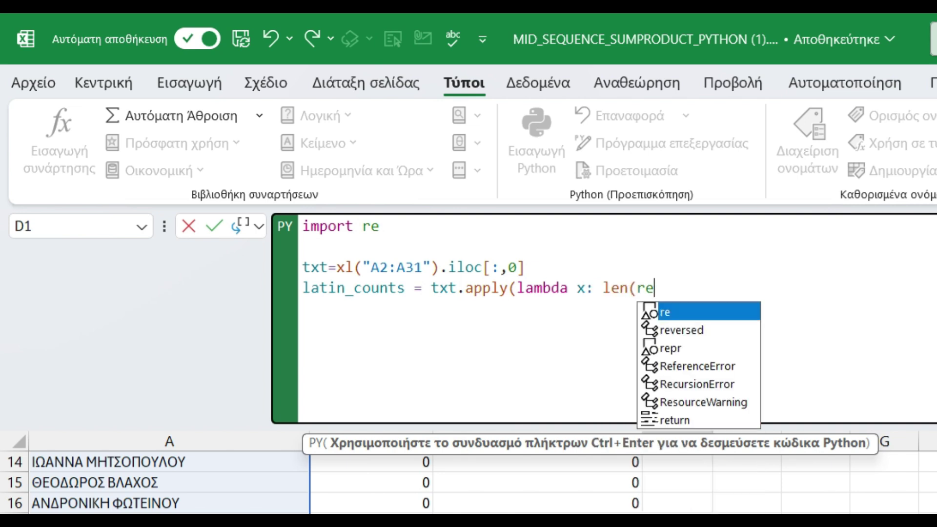
{"action": "type", "text": "."}
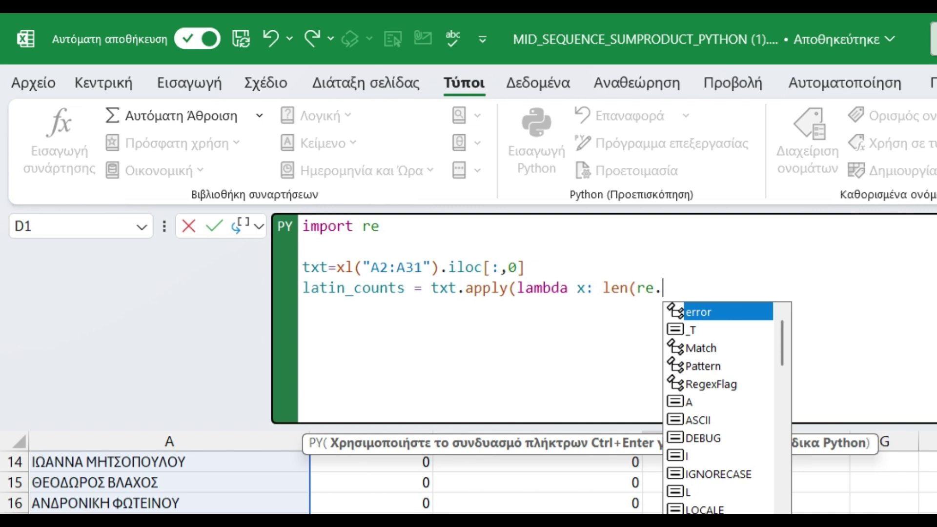
{"action": "type", "text": "fin"}
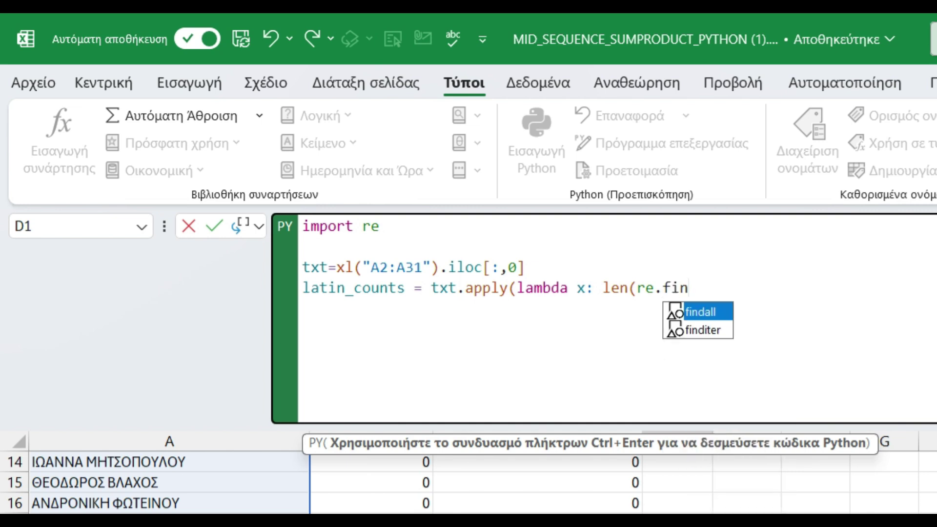
{"action": "key", "text": "Tab"}
{"action": "type", "text": "("}
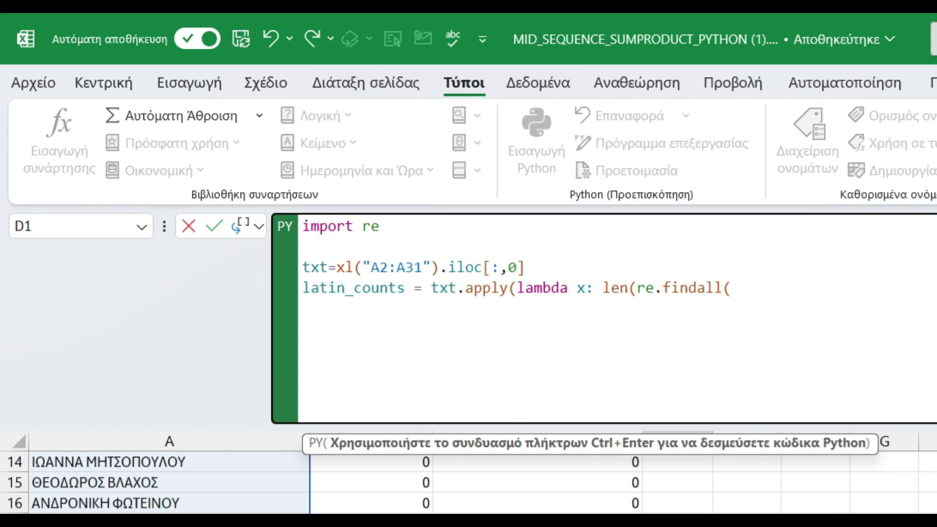
{"action": "type", "text": "r'[A"}
{"action": "type", "text": "-Z"}
{"action": "type", "text": "a"}
{"action": "type", "text": "-"}
{"action": "type", "text": "z"}
{"action": "type", "text": "]'"}
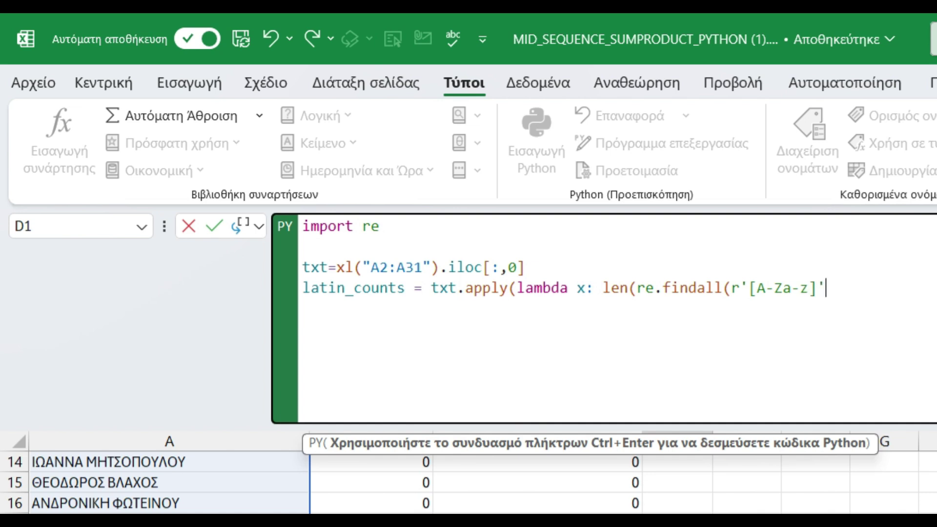
{"action": "type", "text": ",x"}
{"action": "type", "text": "))"}
{"action": "type", "text": ") "}
{"action": "type", "text": "lat"}
{"action": "type", "text": "in"}
{"action": "type", "text": "_counts"}
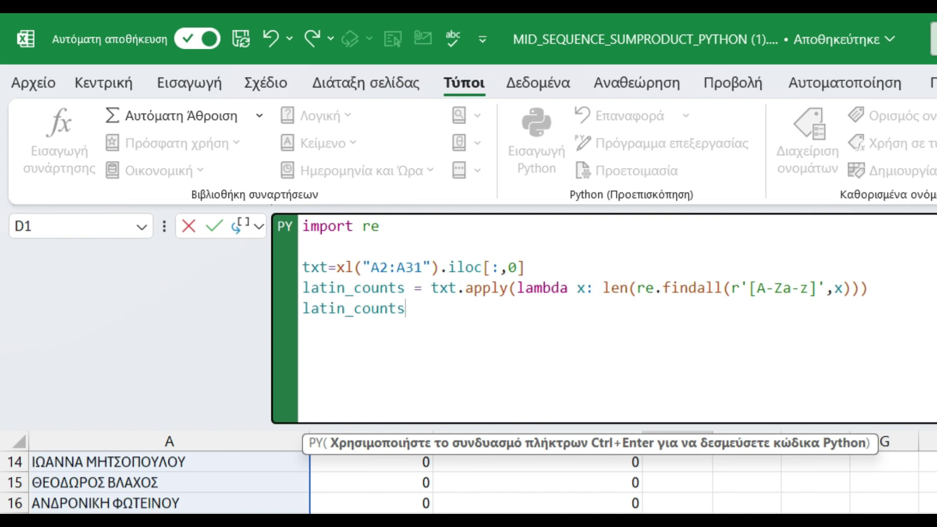
{"action": "key", "text": "ctrl+Return"}
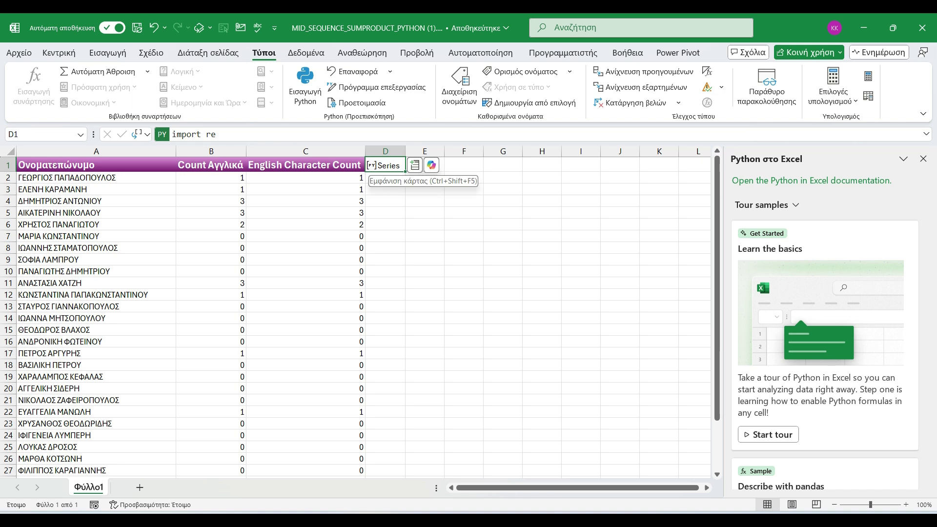
Preview the Series result, then switch D1's Python output to Excel Value
{"action": "left_click", "coordinate": [414, 166]}
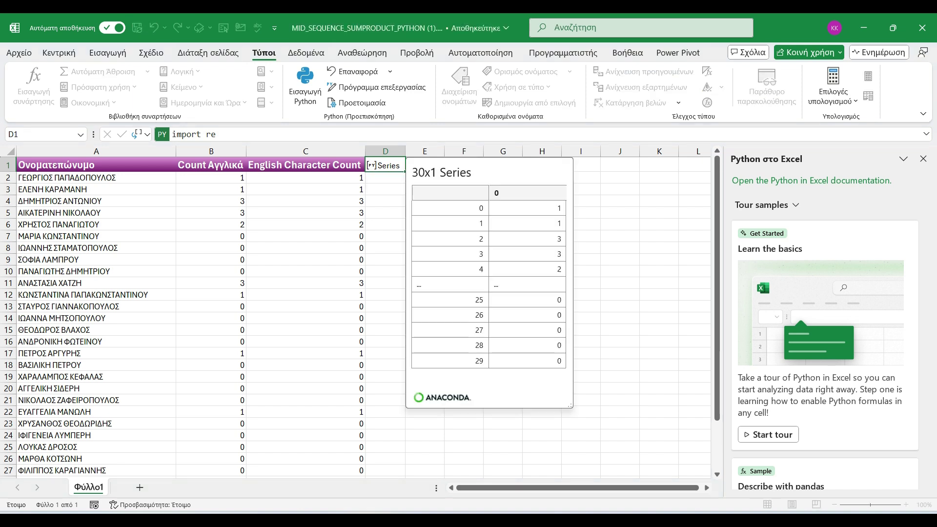
{"action": "key", "text": "Escape"}
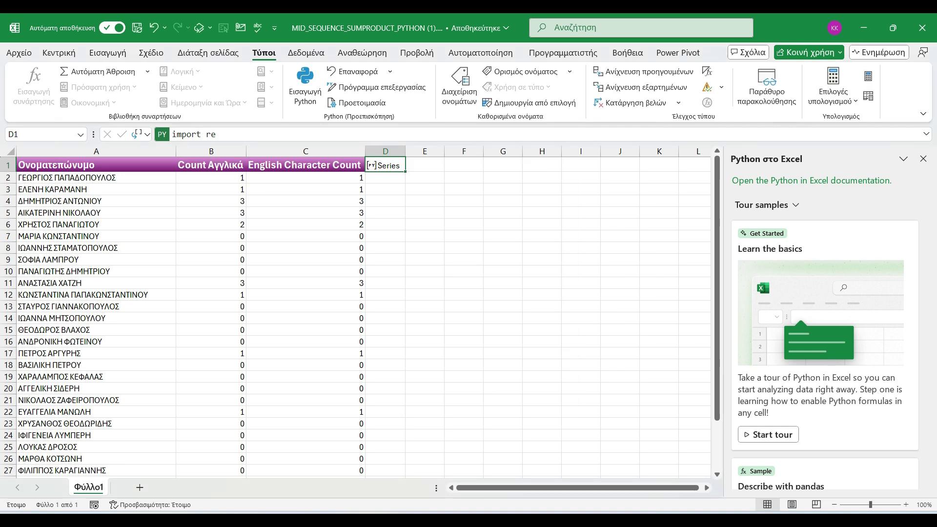
{"action": "left_click", "coordinate": [147, 134]}
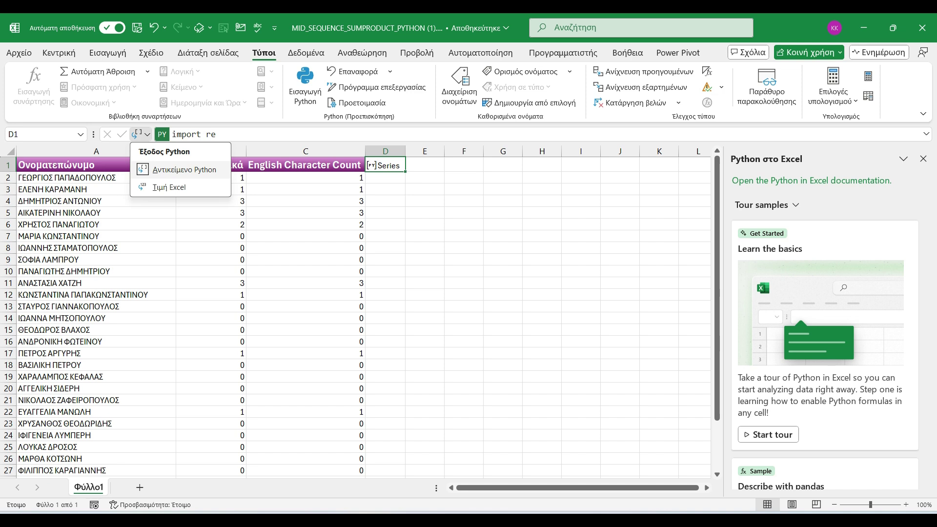
{"action": "left_click", "coordinate": [169, 187]}
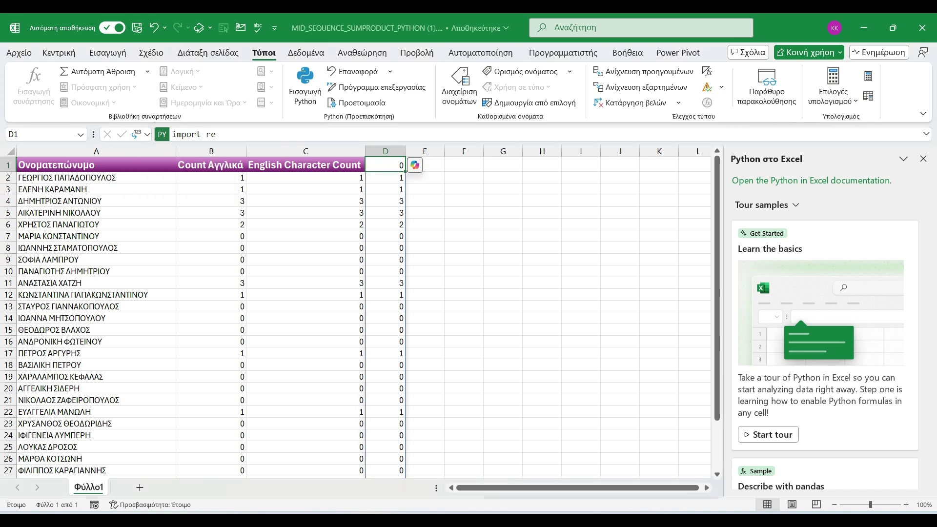
Check the column D counts and expand the formula bar to show the full Python code
{"action": "scroll", "coordinate": [342, 312], "scroll_direction": "down", "scroll_amount": 3}
{"action": "scroll", "coordinate": [341, 312], "scroll_direction": "down", "scroll_amount": 4}
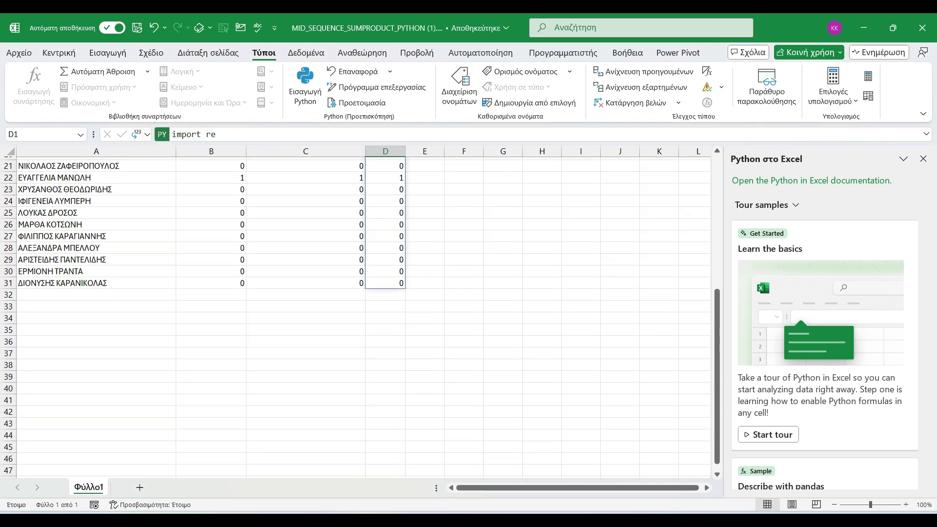
{"action": "scroll", "coordinate": [342, 312], "scroll_direction": "up", "scroll_amount": 7}
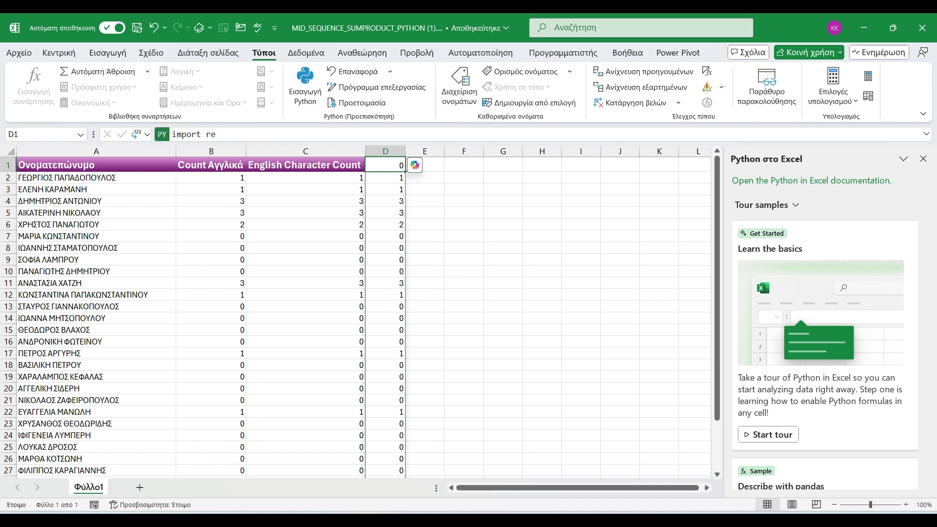
{"action": "key", "text": "ctrl+shift+u"}
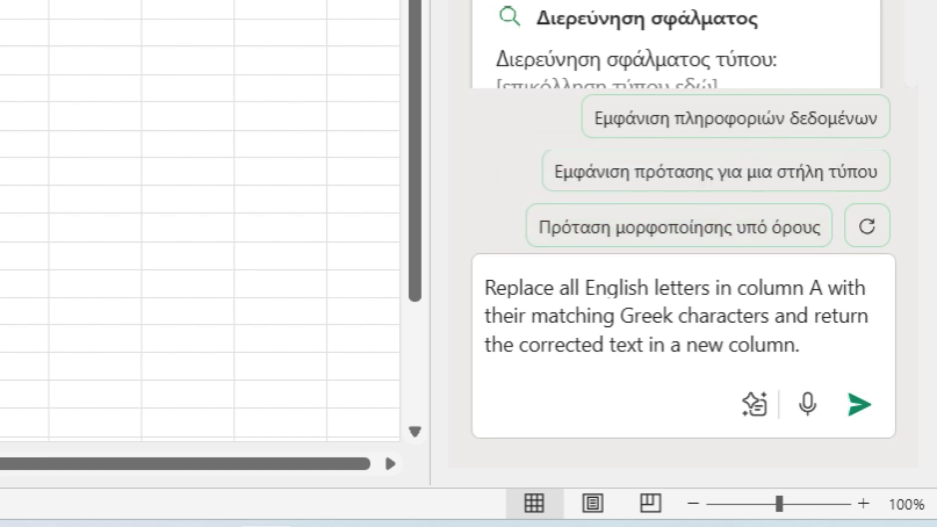
Send Copilot the request to replace English letters in the names with Greek ones
{"action": "key", "text": "Return"}
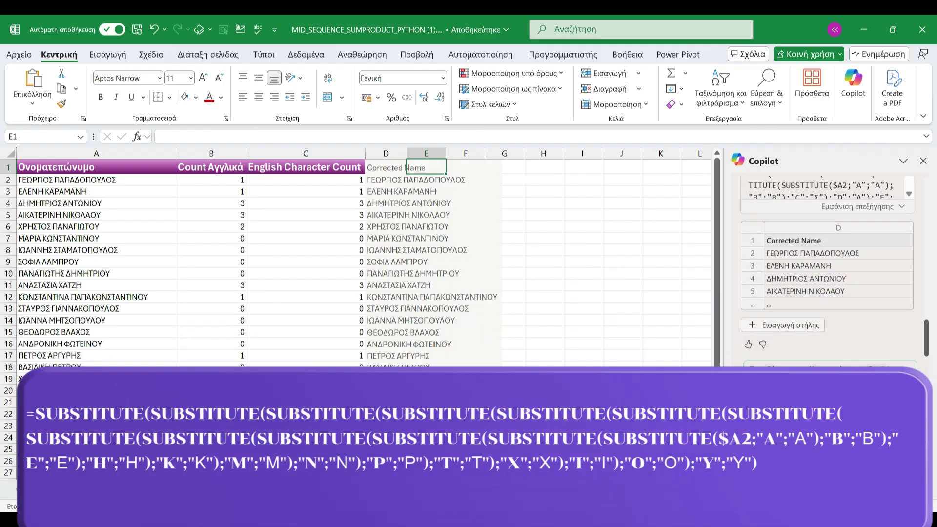
Insert Copilot's 'Corrected Name' column, built from nested SUBSTITUTE formulas that replace Latin letters with Greek ones
{"action": "left_click", "coordinate": [783, 325]}
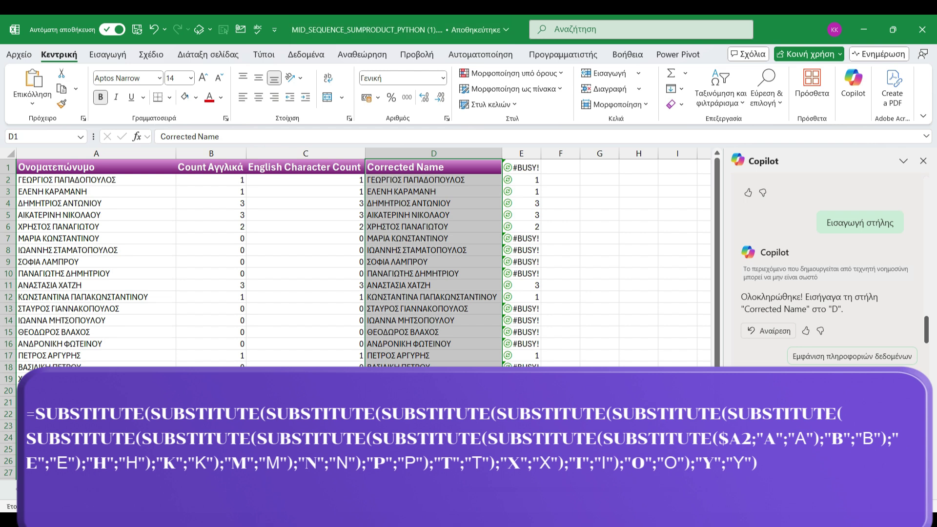